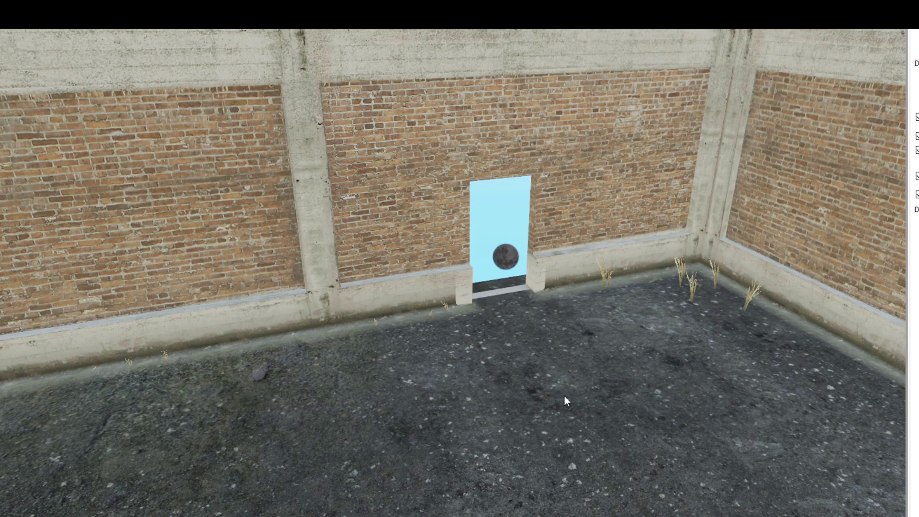
- Open the Tutorial folder inside the server's resources directory in File Explorer
{"action": "mouse_move", "coordinate": [347, 516]}
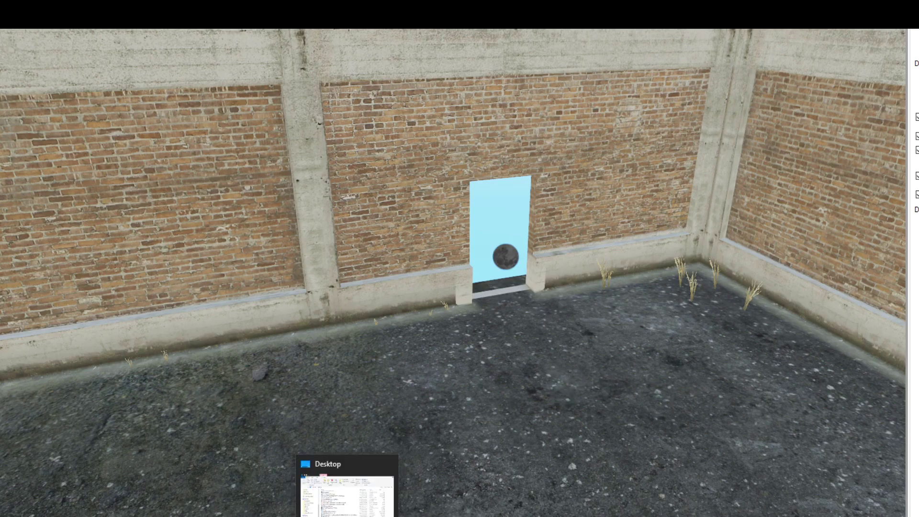
{"action": "right_click", "coordinate": [347, 516]}
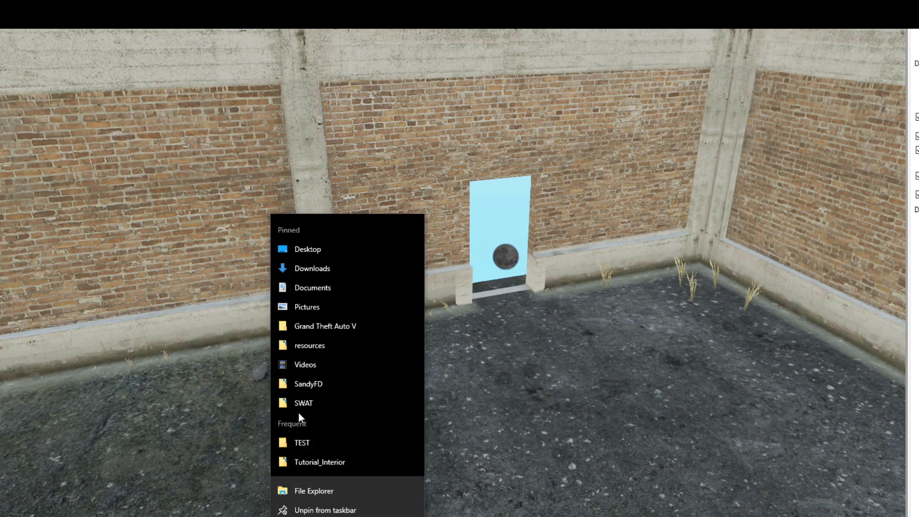
{"action": "left_click", "coordinate": [308, 347]}
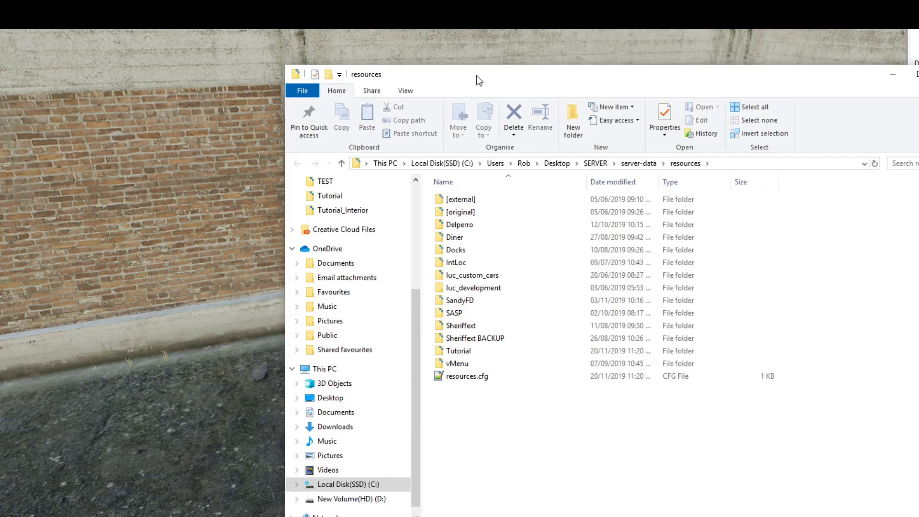
{"action": "left_click_drag", "start_coordinate": [477, 79], "coordinate": [293, 1]}
{"action": "double_click", "coordinate": [282, 273]}
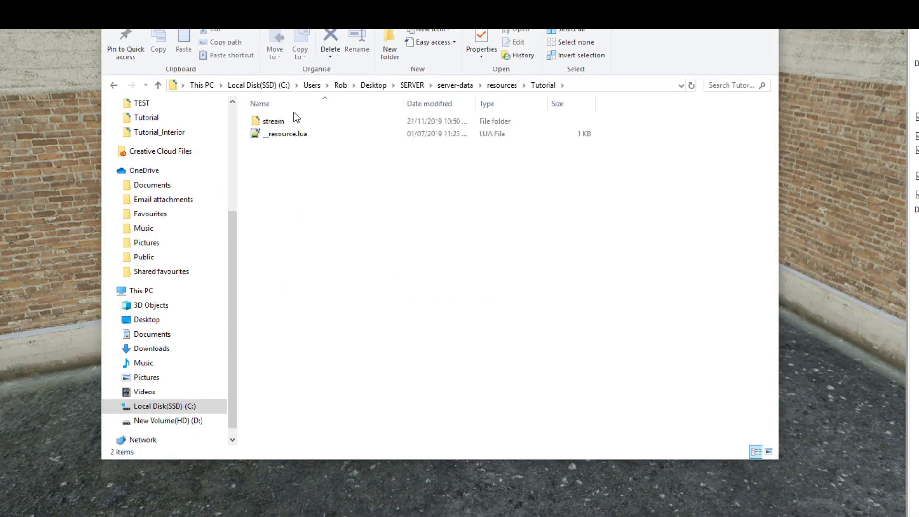
- Open __resource.lua to examine its manifest version and this_is_a_map entries, and close it
{"action": "double_click", "coordinate": [288, 134]}
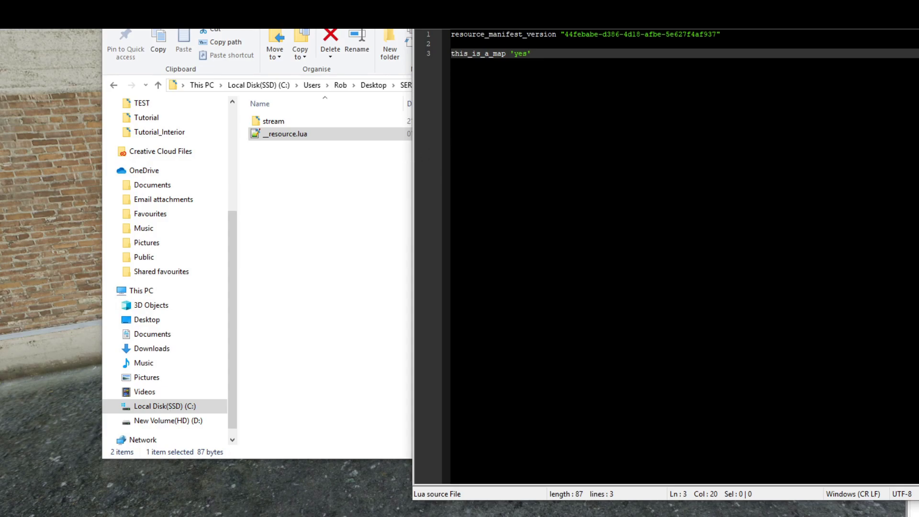
{"action": "key", "text": "ctrl+a"}
{"action": "key", "text": "Right"}
{"action": "left_click_drag", "start_coordinate": [565, 34], "coordinate": [717, 34]}
{"action": "left_click", "coordinate": [712, 53]}
{"action": "left_click", "coordinate": [670, 44]}
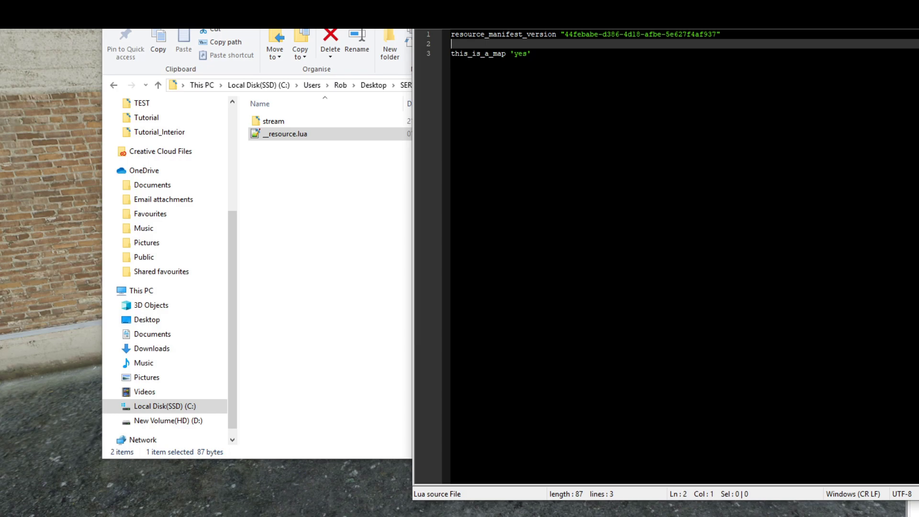
{"action": "left_click_drag", "start_coordinate": [670, 14], "coordinate": [652, 14]}
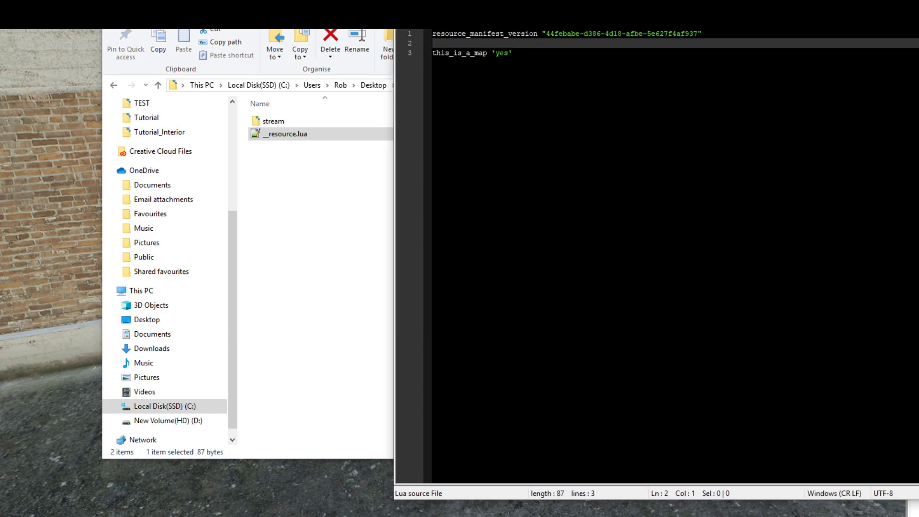
{"action": "key", "text": "alt+F4"}
{"action": "left_click", "coordinate": [363, 183]}
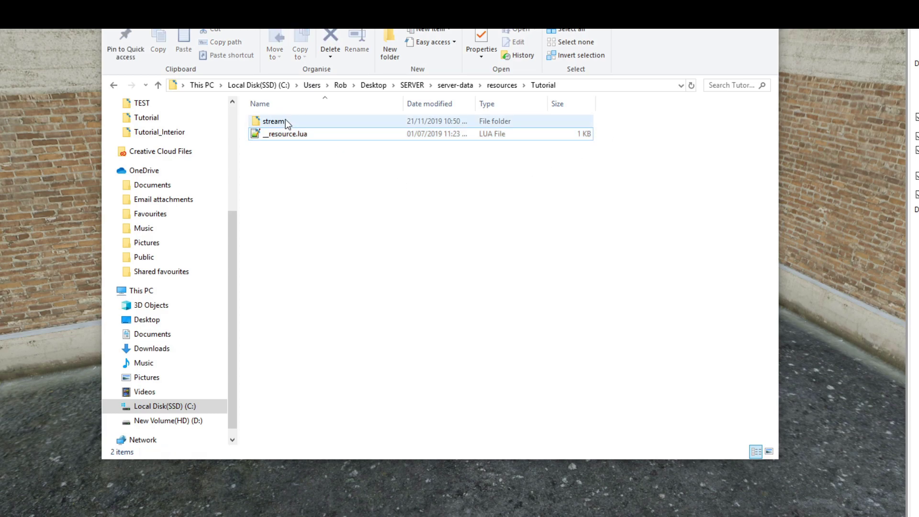
- Open resources.cfg in the resources folder, check its start lines for Tutorial and the other map resources, and close it
{"action": "left_click", "coordinate": [492, 87]}
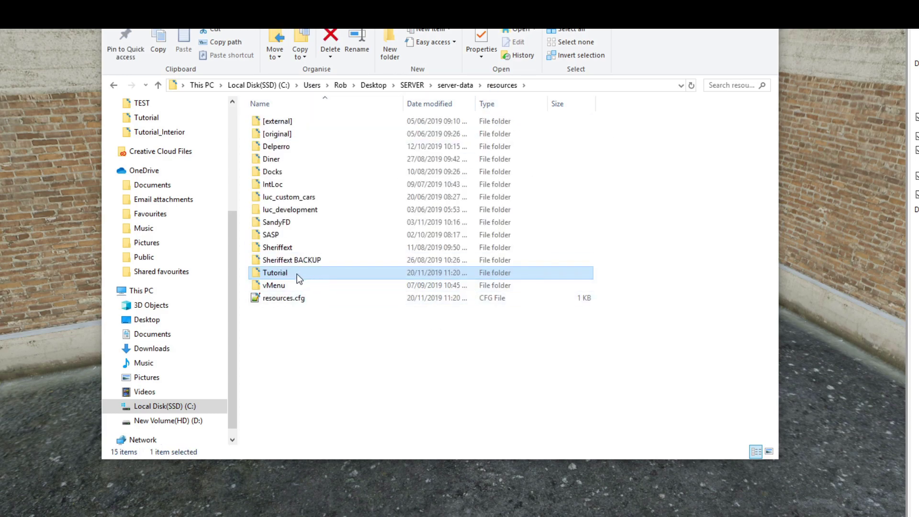
{"action": "double_click", "coordinate": [293, 298]}
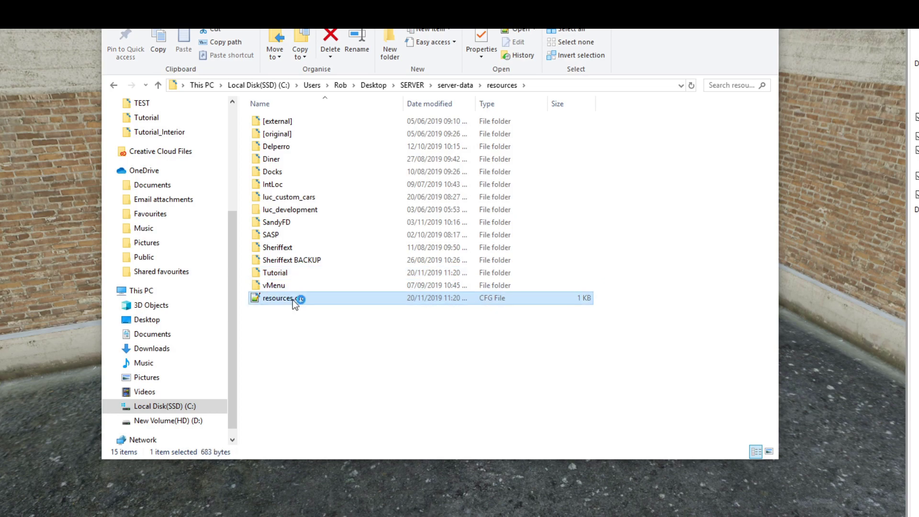
{"action": "left_click_drag", "start_coordinate": [483, 264], "coordinate": [420, 266]}
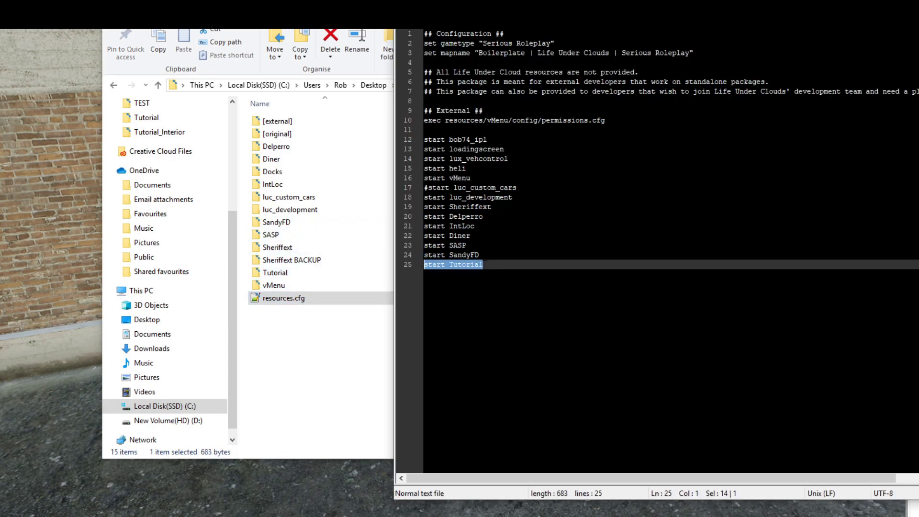
{"action": "left_click_drag", "start_coordinate": [482, 255], "coordinate": [419, 248]}
{"action": "key", "text": "Up"}
{"action": "key", "text": "shift+End"}
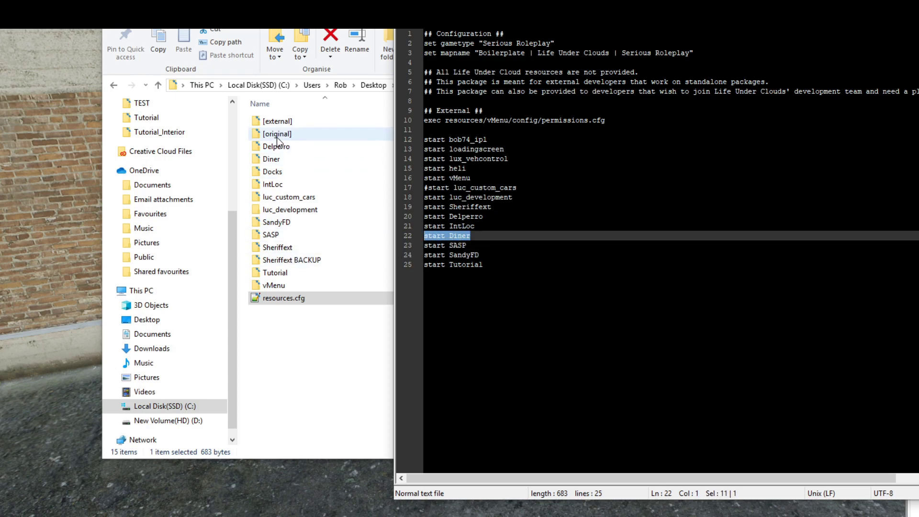
{"action": "key", "text": "Up"}
{"action": "key", "text": "Up"}
{"action": "key", "text": "End"}
{"action": "key", "text": "shift+Home"}
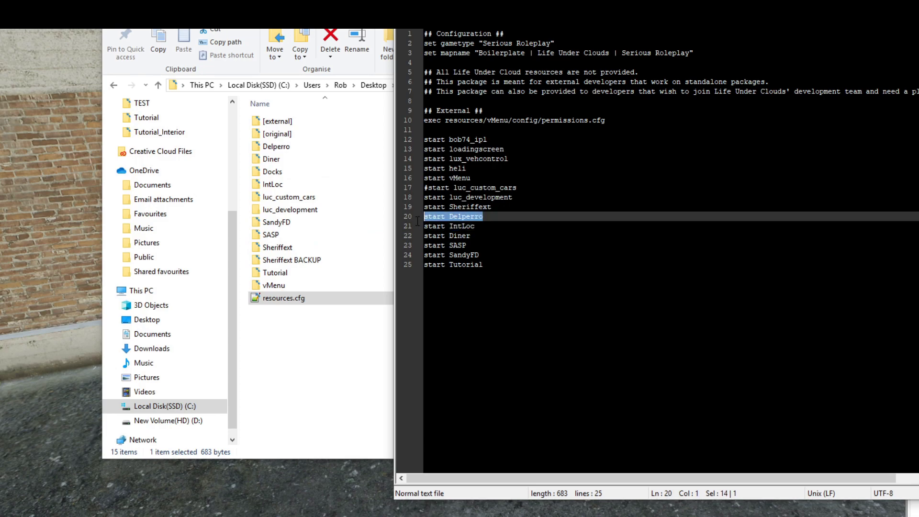
{"action": "left_click", "coordinate": [498, 217]}
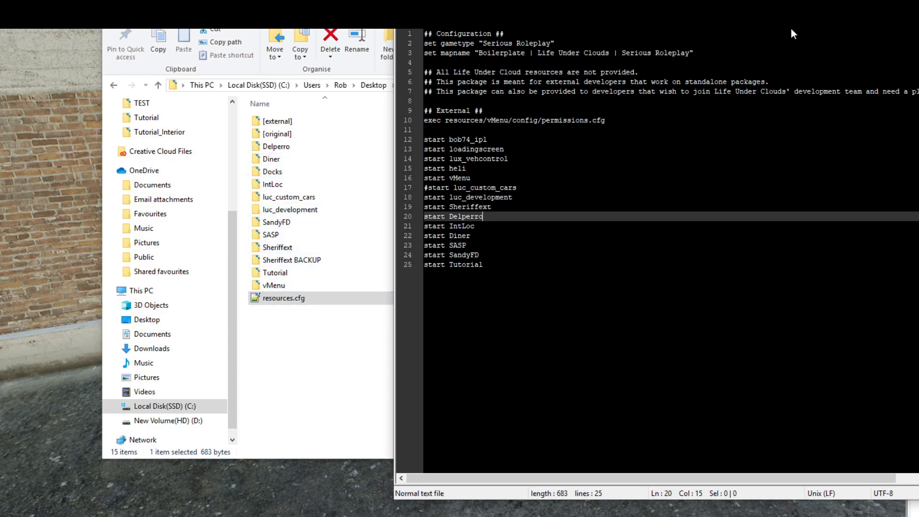
{"action": "left_click", "coordinate": [909, 19]}
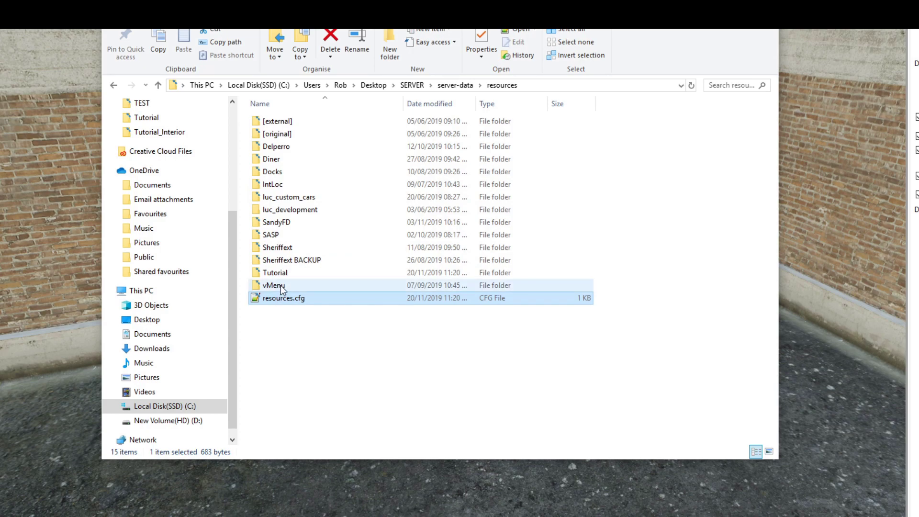
- Open the Tutorial resource's stream folder and select _manifest.ymf, Tutorial_milo.ymap and Tutorial_ytyp.ytyp for review
{"action": "double_click", "coordinate": [291, 268]}
{"action": "double_click", "coordinate": [276, 121]}
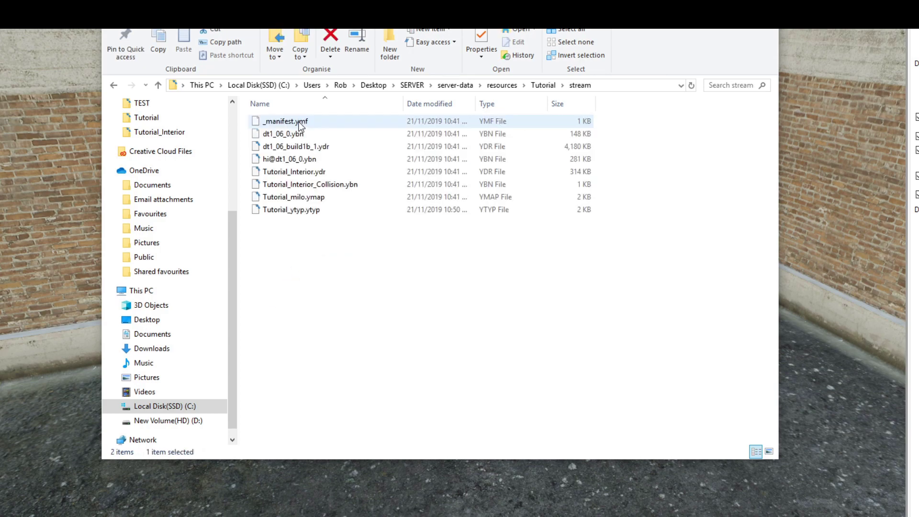
{"action": "key", "text": "ctrl+a"}
{"action": "left_click", "coordinate": [366, 290]}
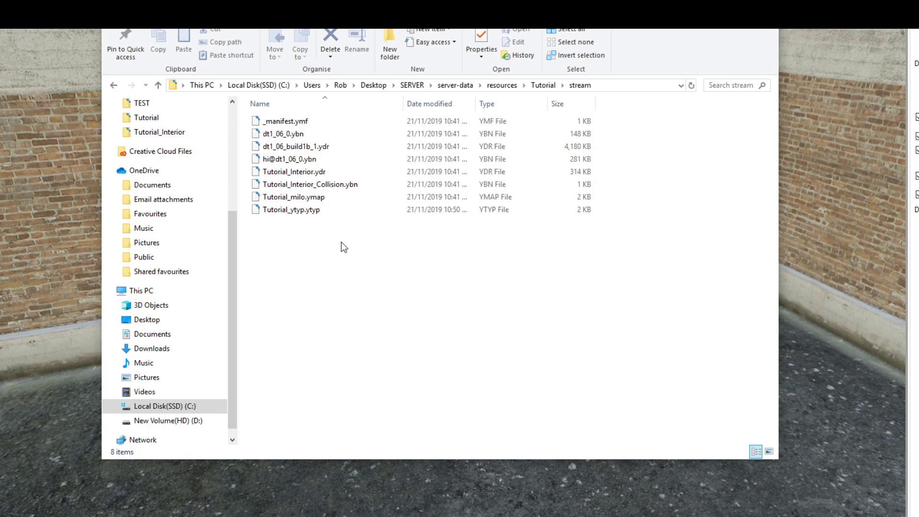
{"action": "left_click", "coordinate": [323, 121]}
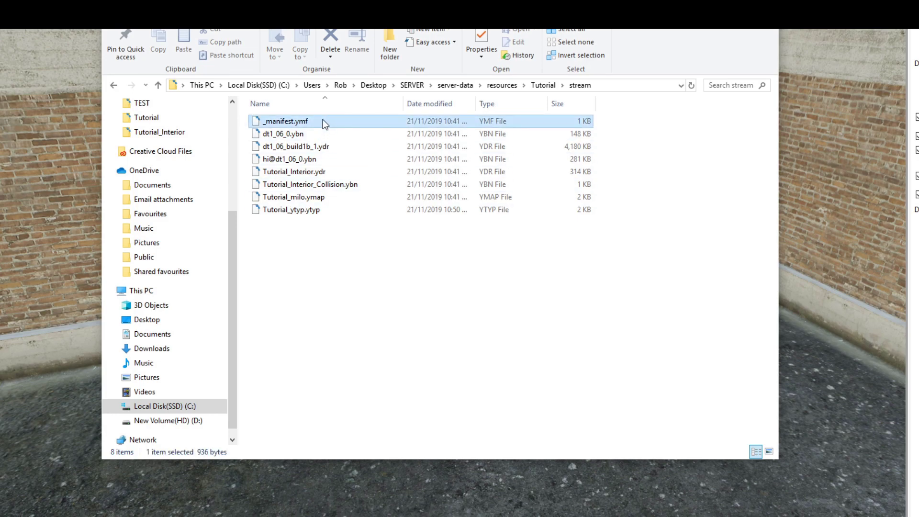
{"action": "left_click", "coordinate": [324, 211], "text": "ctrl"}
{"action": "left_click", "coordinate": [328, 198], "text": "ctrl"}
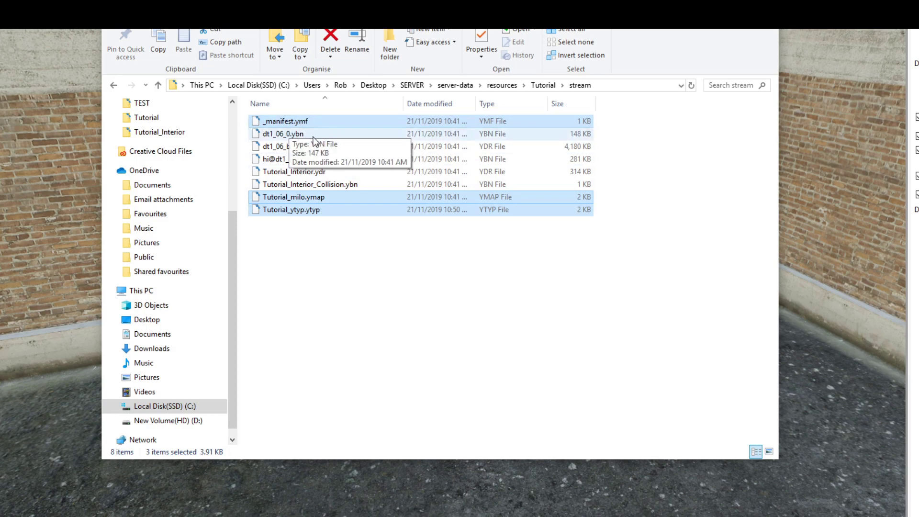
- Review the interior and building model files and their collision files among the stream folder's contents
{"action": "left_click", "coordinate": [343, 183]}
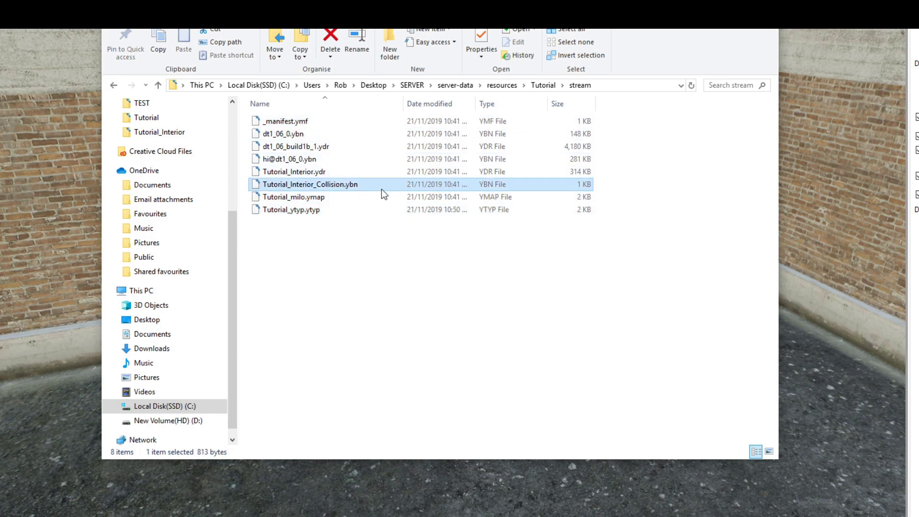
{"action": "left_click", "coordinate": [326, 173]}
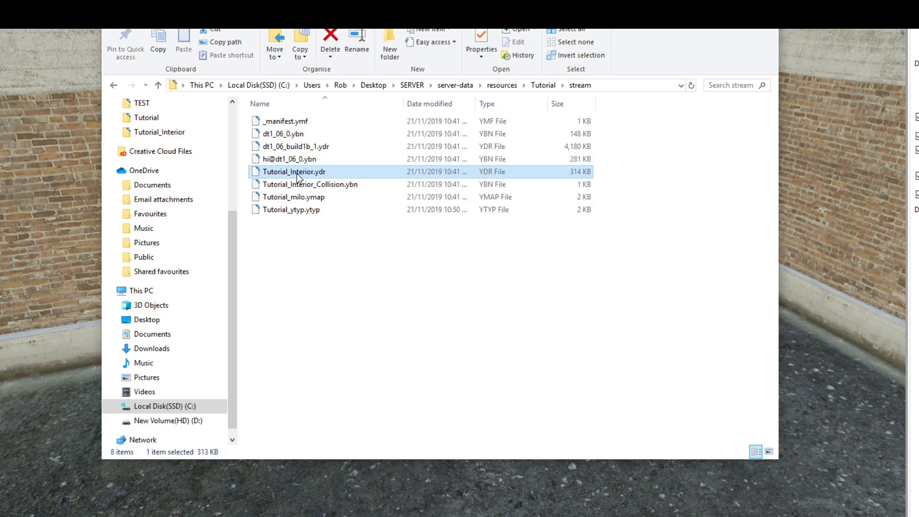
{"action": "left_click", "coordinate": [329, 149]}
{"action": "left_click_drag", "start_coordinate": [416, 3], "coordinate": [194, 21]}
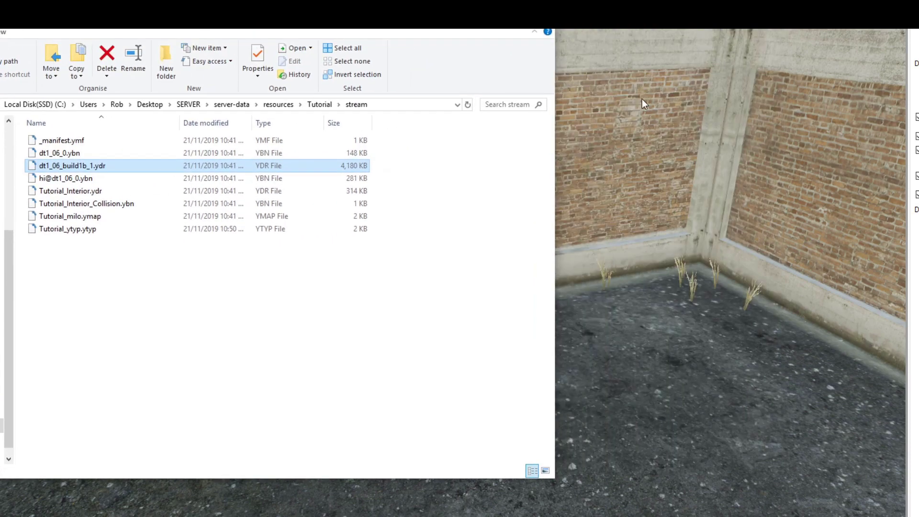
{"action": "left_click_drag", "start_coordinate": [335, 18], "coordinate": [447, 37]}
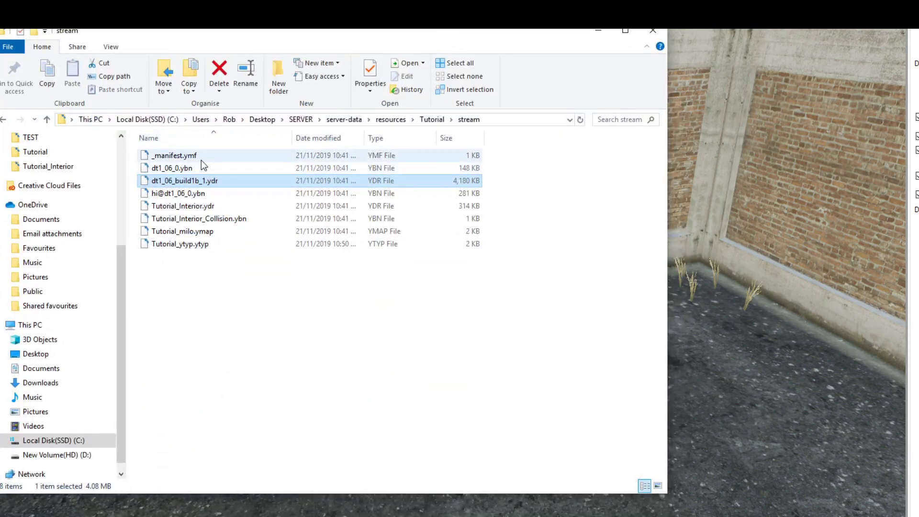
{"action": "left_click", "coordinate": [184, 168]}
{"action": "mouse_move", "coordinate": [519, 34]}
{"action": "left_mouse_down"}
{"action": "mouse_move", "coordinate": [459, 348]}
{"action": "mouse_move", "coordinate": [470, 289]}
{"action": "mouse_move", "coordinate": [248, 126]}
{"action": "mouse_move", "coordinate": [309, 116]}
{"action": "mouse_move", "coordinate": [533, 37]}
{"action": "left_mouse_up"}
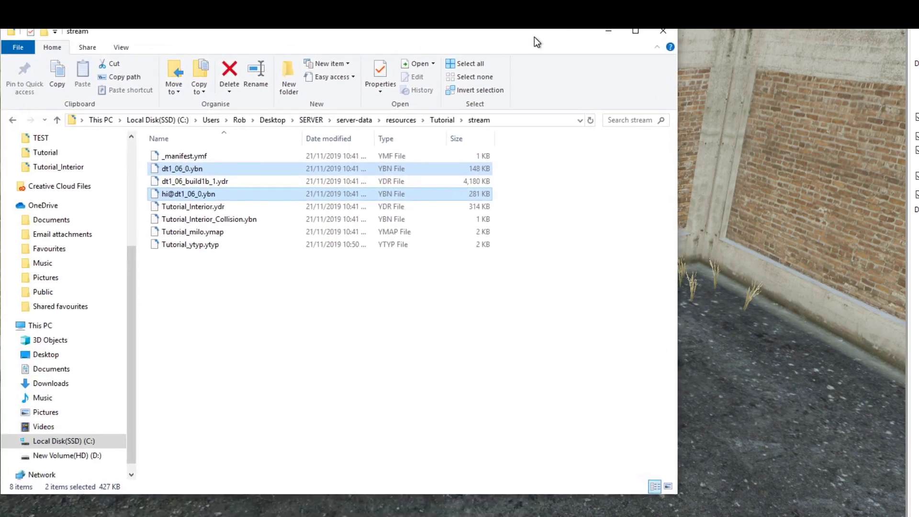
{"action": "left_click", "coordinate": [451, 314]}
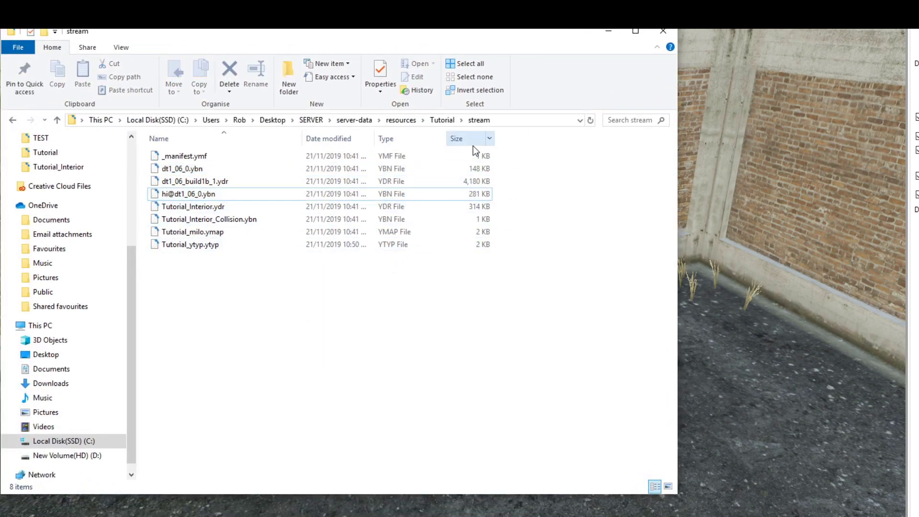
{"action": "left_click_drag", "start_coordinate": [334, 321], "coordinate": [221, 151]}
{"action": "left_click", "coordinate": [270, 305]}
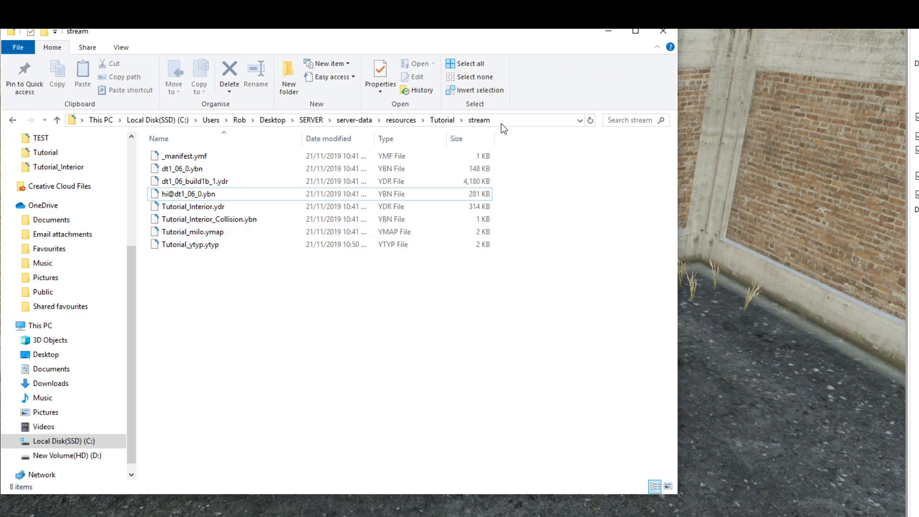
{"action": "left_click_drag", "start_coordinate": [297, 343], "coordinate": [278, 340]}
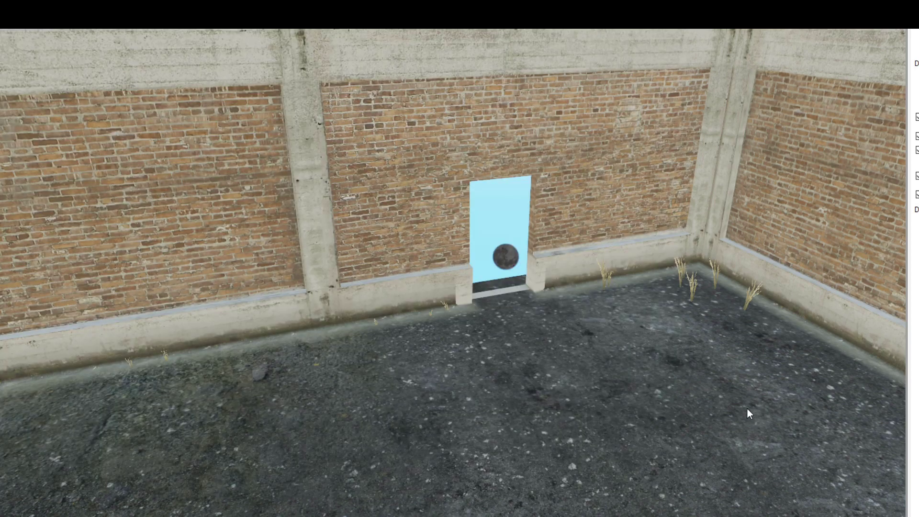
- Switch to the CodeWalker Project Window and open Tutorial_milo.ymap from the Tutorial resource's stream folder
{"action": "left_click", "coordinate": [749, 412]}
{"action": "key", "text": "alt+Tab"}
{"action": "key", "text": "alt+f"}
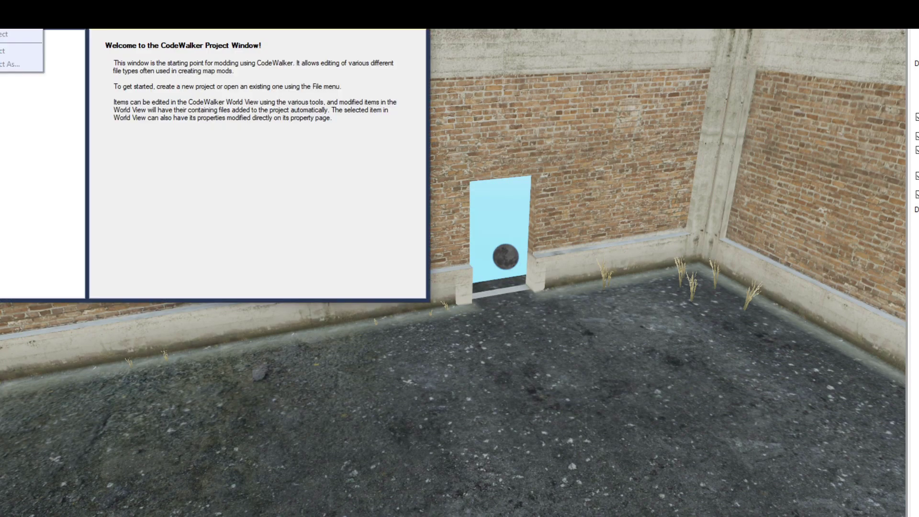
{"action": "left_click", "coordinate": [93, 37]}
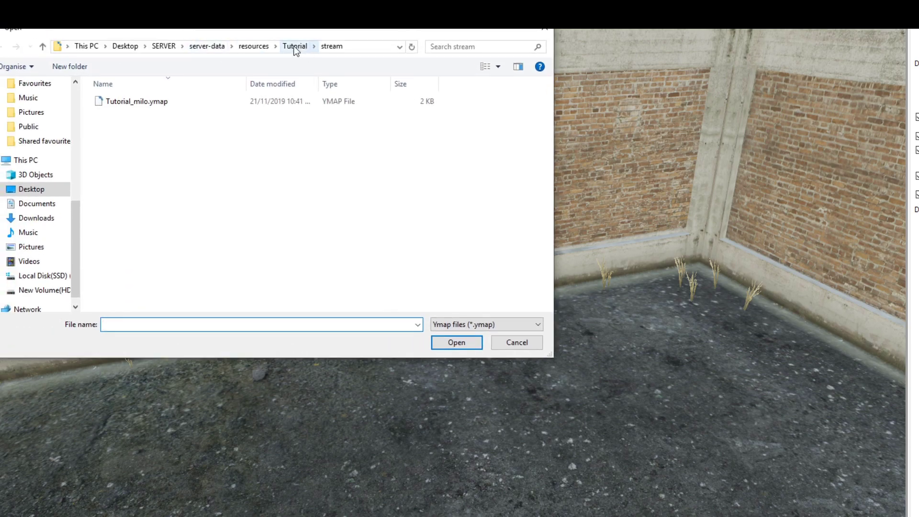
{"action": "left_click", "coordinate": [254, 46]}
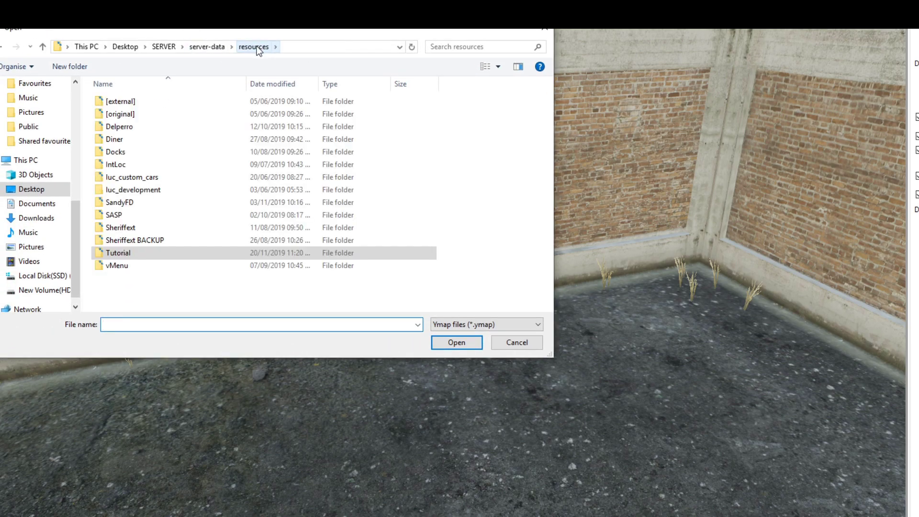
{"action": "double_click", "coordinate": [119, 254]}
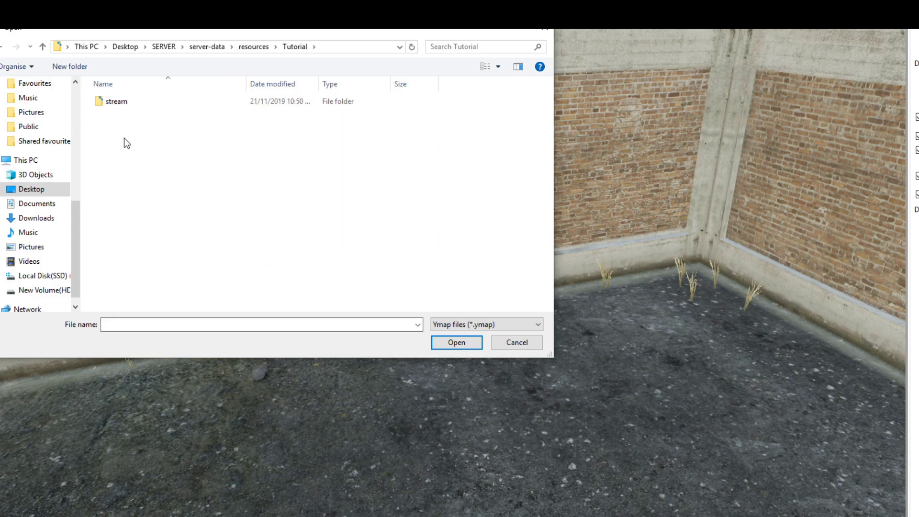
{"action": "double_click", "coordinate": [120, 102]}
{"action": "left_click", "coordinate": [154, 103]}
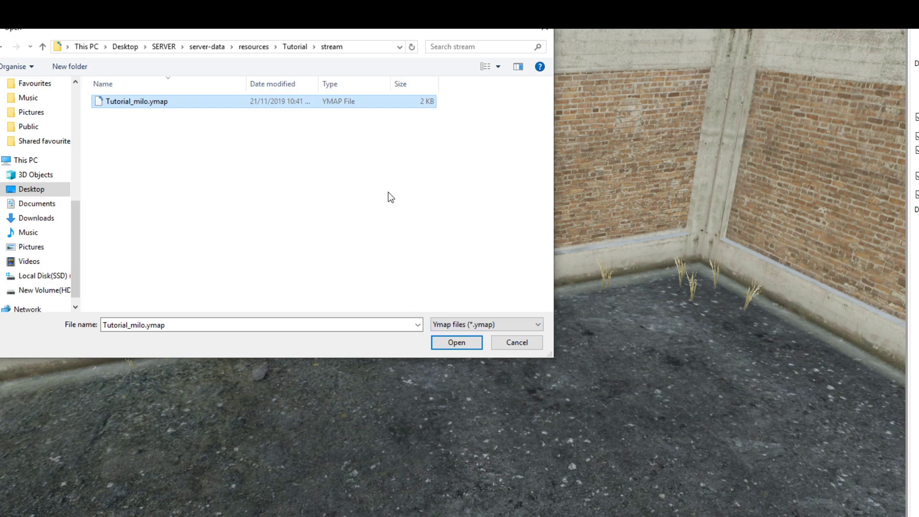
{"action": "left_click", "coordinate": [447, 343]}
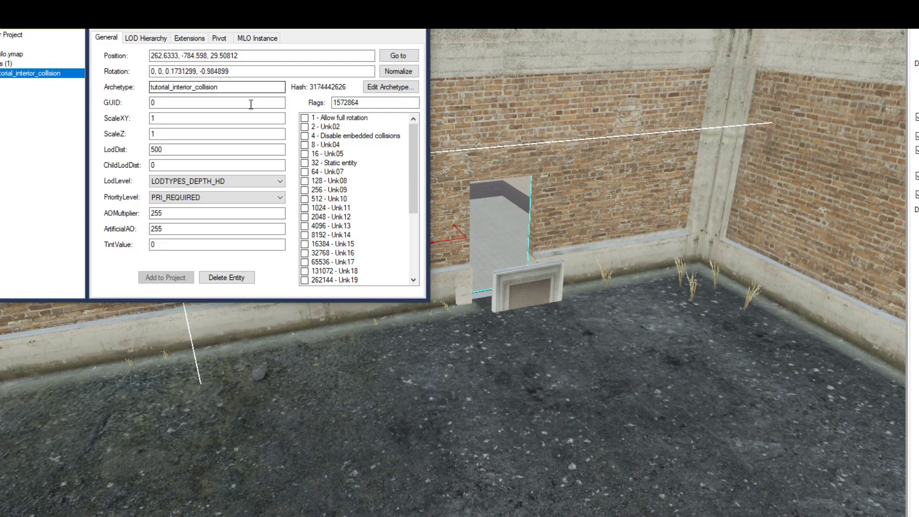
- Show the MLO instance settings of the tutorial_interior_collision entity and look at its doorway in the world view
{"action": "left_click", "coordinate": [267, 38]}
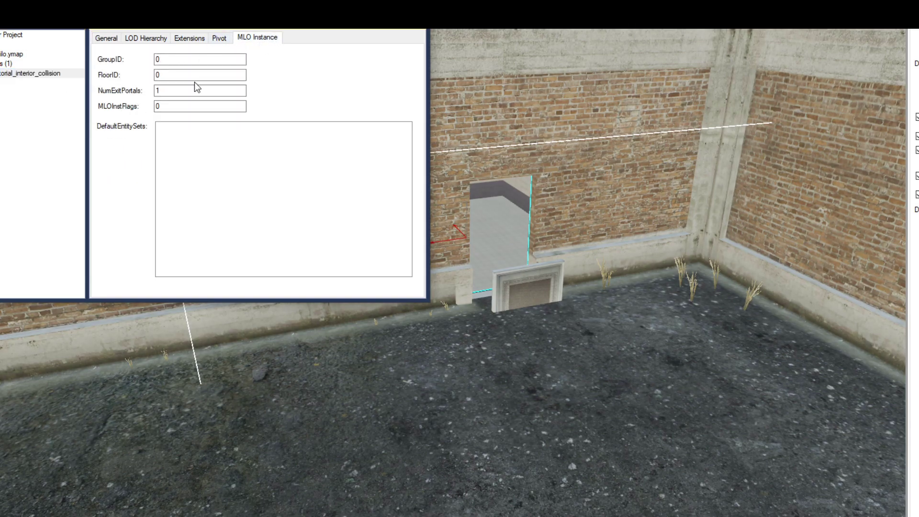
{"action": "scroll", "coordinate": [508, 199], "scroll_direction": "up", "scroll_amount": 3}
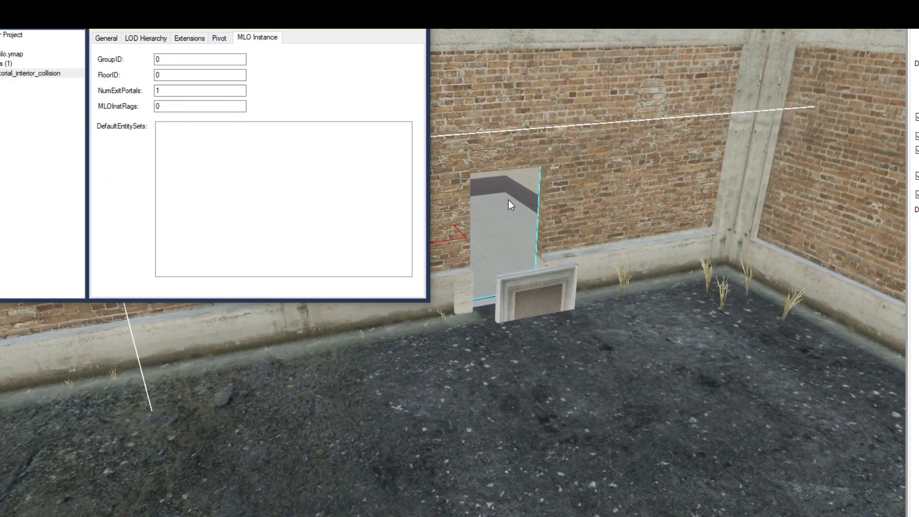
- Show the general settings of the tutorial_interior_collision entity beside its doorway in the world view
{"action": "left_click_drag", "start_coordinate": [515, 209], "coordinate": [599, 254]}
{"action": "left_click", "coordinate": [107, 38]}
{"action": "left_click", "coordinate": [241, 103]}
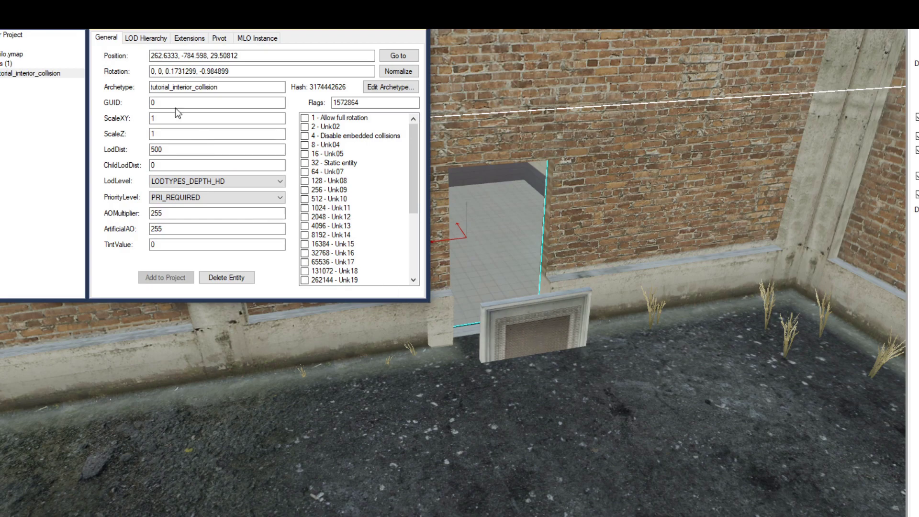
- Review which file types the project can open, including Ymap and Ytyp files
{"action": "left_click", "coordinate": [3, 26]}
{"action": "mouse_move", "coordinate": [40, 20]}
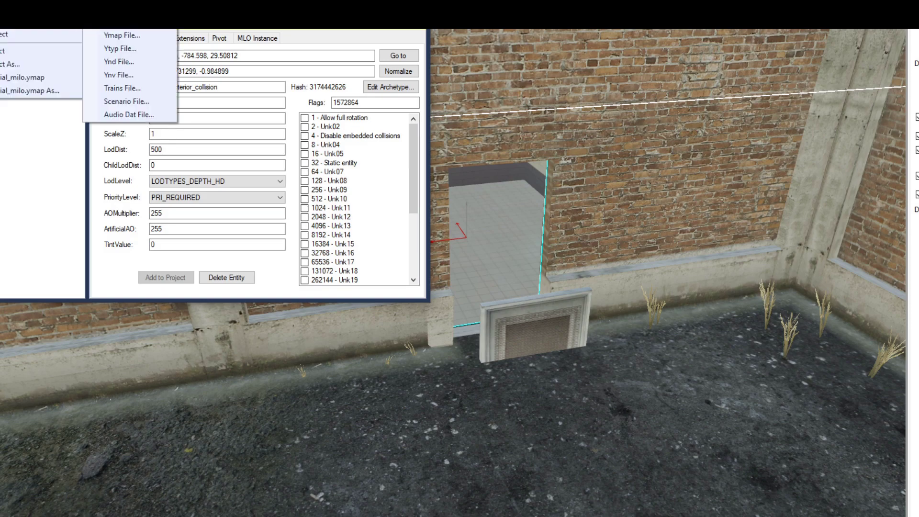
{"action": "left_click", "coordinate": [148, 48]}
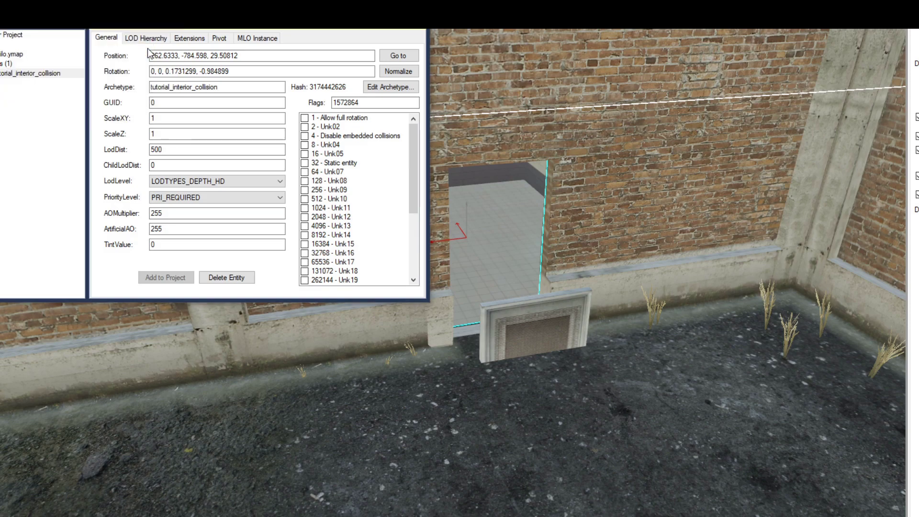
{"action": "left_click", "coordinate": [546, 31]}
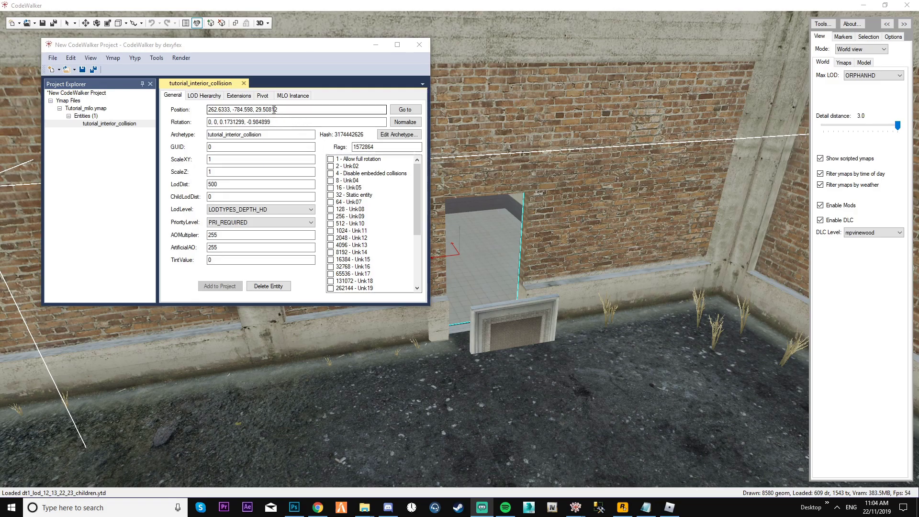
{"action": "left_click", "coordinate": [61, 70]}
{"action": "left_click", "coordinate": [53, 58]}
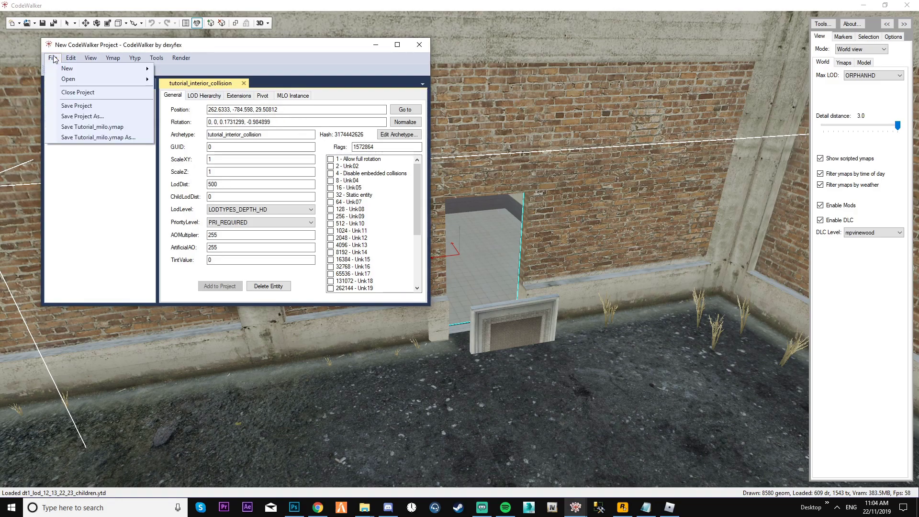
{"action": "mouse_move", "coordinate": [67, 79]}
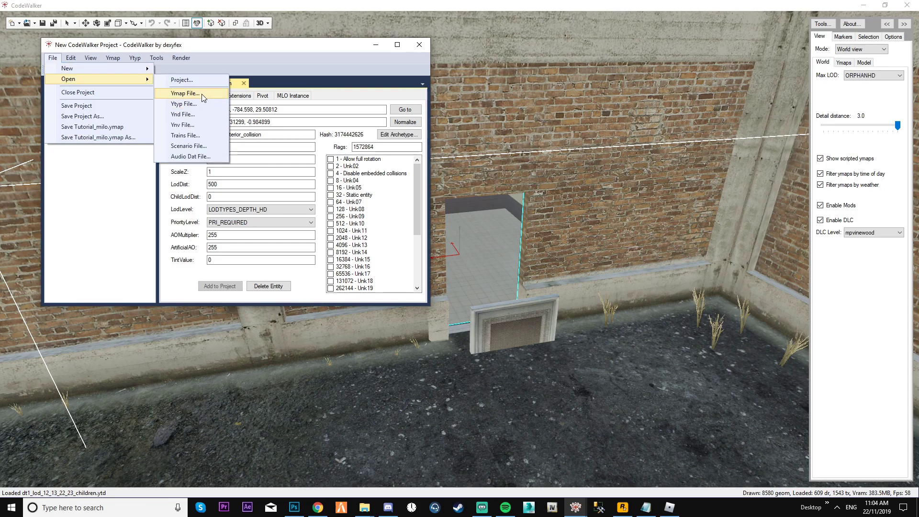
{"action": "double_click", "coordinate": [273, 45]}
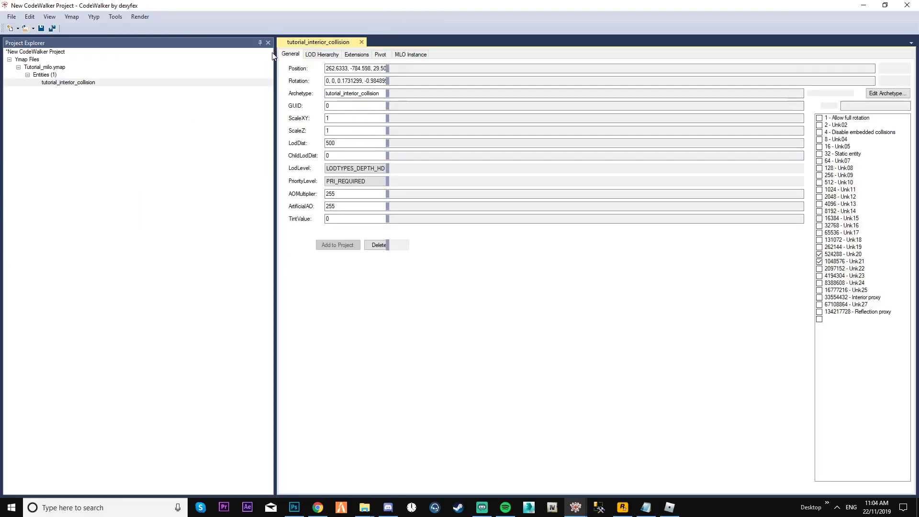
{"action": "left_click_drag", "start_coordinate": [357, 6], "coordinate": [361, 47]}
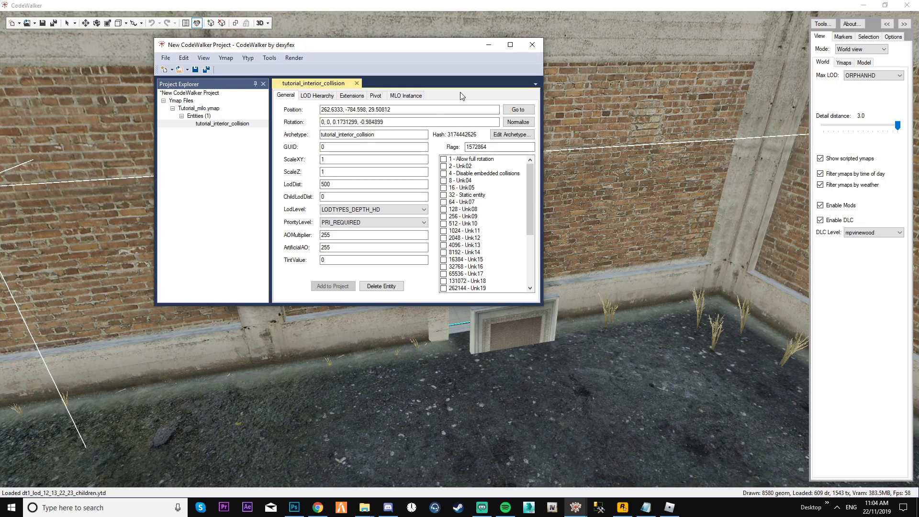
- Return to the world view, enable mouse selection, and select the p_cut_door_02 entity for moving
{"action": "left_click", "coordinate": [488, 46]}
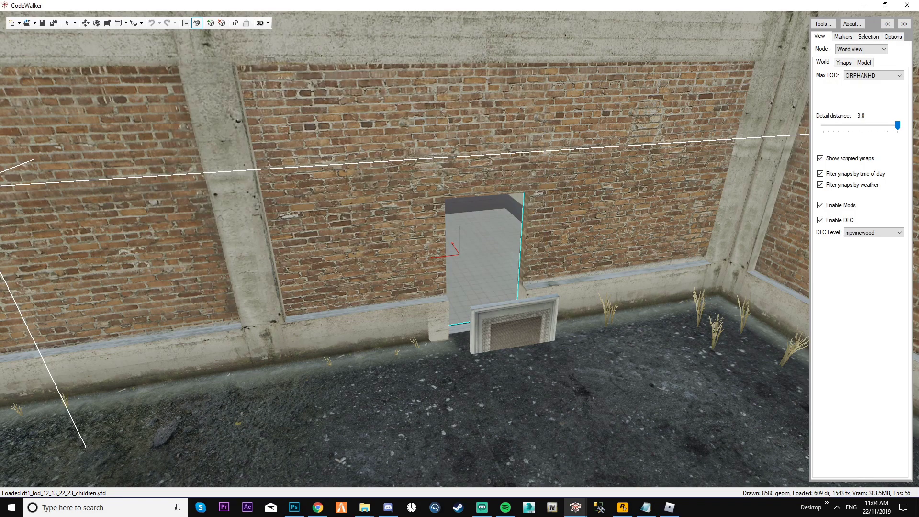
{"action": "left_click", "coordinate": [868, 39]}
{"action": "left_click", "coordinate": [829, 50]}
{"action": "right_click", "coordinate": [521, 335]}
{"action": "left_click", "coordinate": [85, 23]}
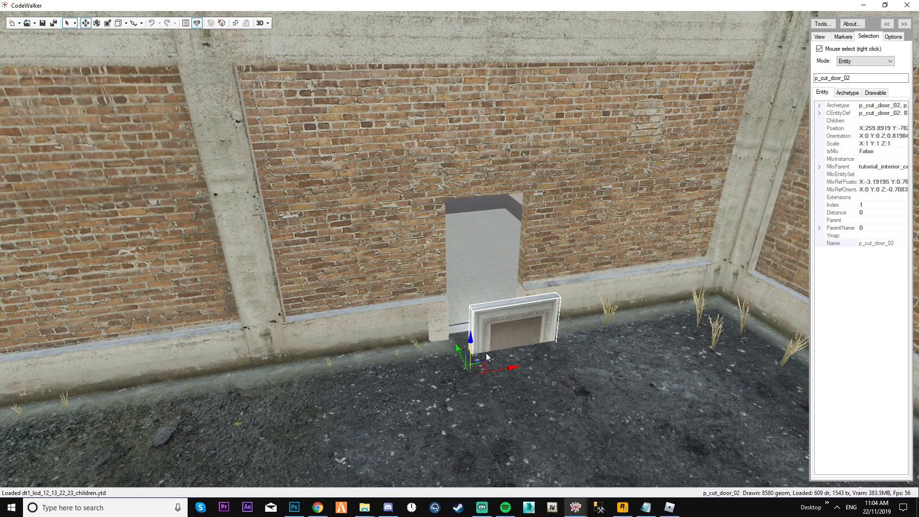
- Bring back the project window and add the p_cut_door_02 entity to the project
{"action": "left_click", "coordinate": [575, 507]}
{"action": "left_click", "coordinate": [617, 480]}
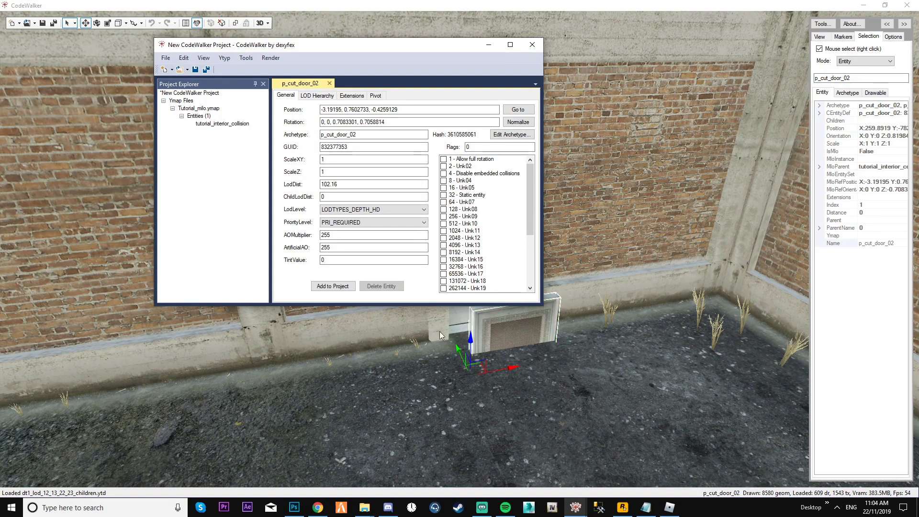
{"action": "left_click", "coordinate": [343, 286]}
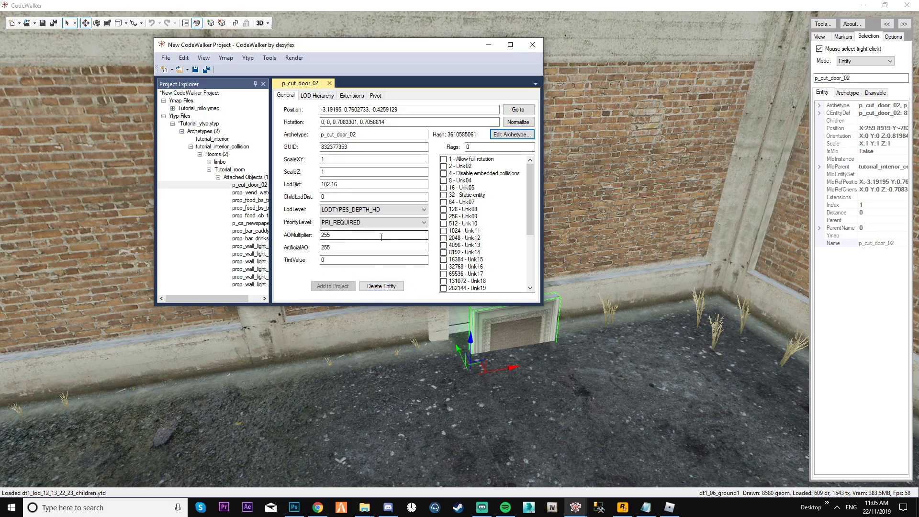
- Raise p_cut_door_02 out of the ground so that it fills the doorway in the brick wall
{"action": "left_click", "coordinate": [487, 45]}
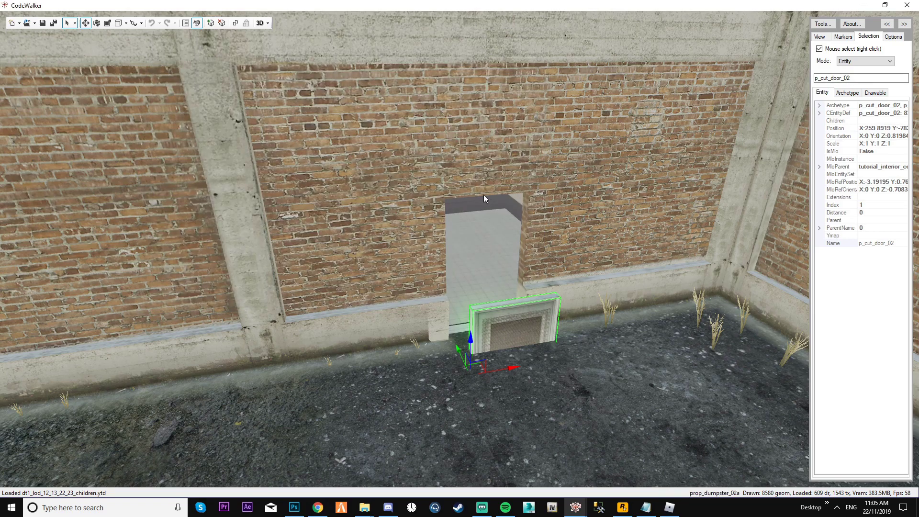
{"action": "left_click_drag", "start_coordinate": [465, 340], "coordinate": [479, 265]}
{"action": "left_click_drag", "start_coordinate": [442, 233], "coordinate": [446, 237]}
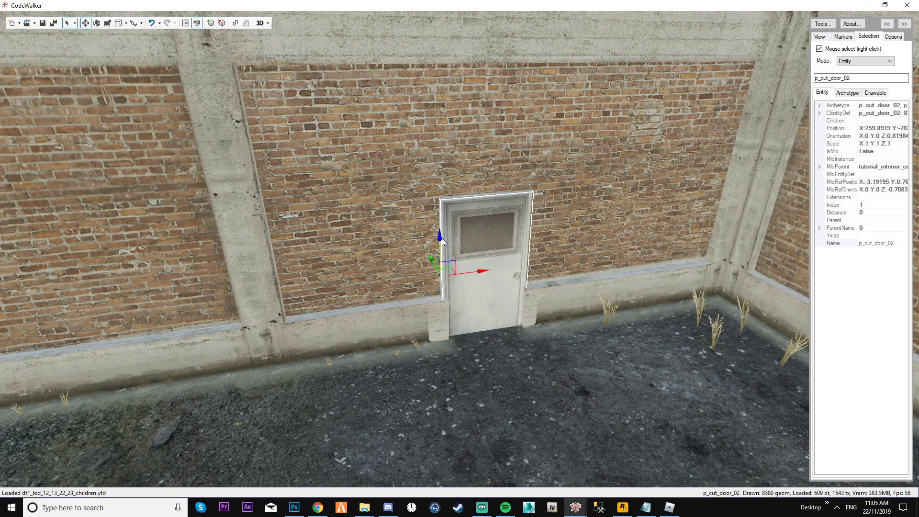
- Delete the prop_food_cb_tray_03 food tray floating outside the interior room
{"action": "left_click_drag", "start_coordinate": [533, 303], "coordinate": [440, 267]}
{"action": "key", "text": "w"}
{"action": "key", "text": "s"}
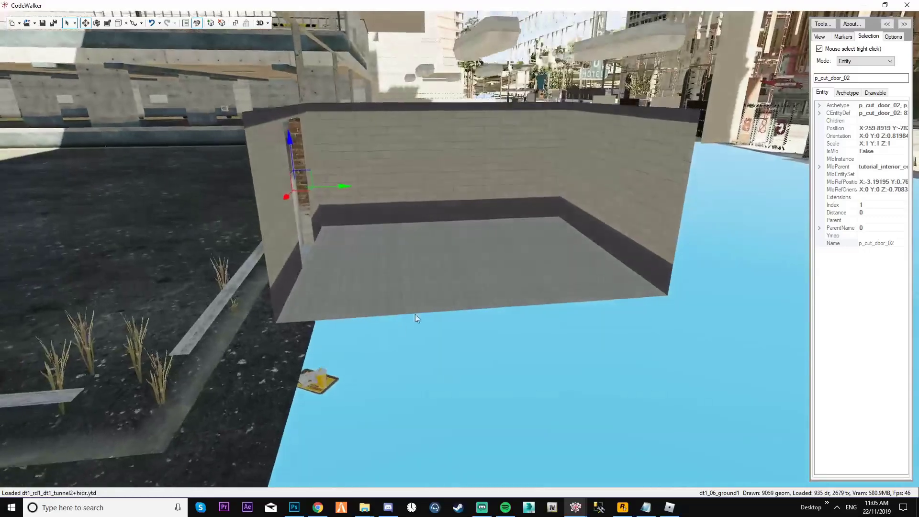
{"action": "right_click", "coordinate": [324, 380]}
{"action": "left_click_drag", "start_coordinate": [462, 388], "coordinate": [421, 383]}
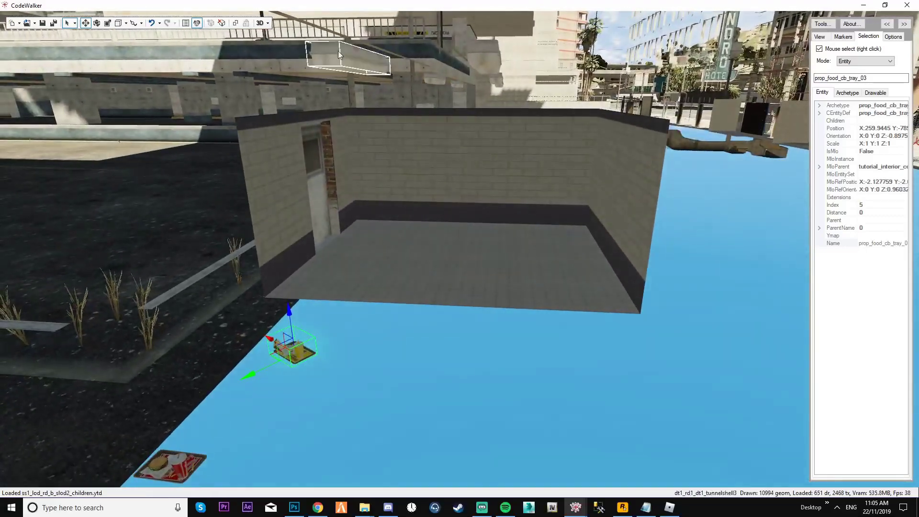
{"action": "left_click", "coordinate": [221, 23]}
{"action": "left_click", "coordinate": [463, 295]}
- Delete the prop_food_bs_tray_02 food tray outside the interior room
{"action": "left_click_drag", "start_coordinate": [446, 331], "coordinate": [209, 415]}
{"action": "right_click", "coordinate": [209, 415]}
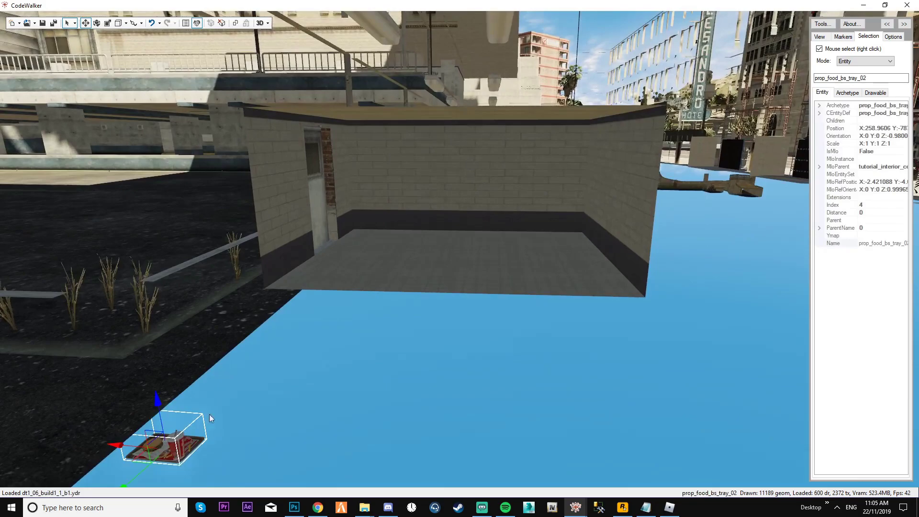
{"action": "left_click", "coordinate": [221, 23]}
{"action": "left_click", "coordinate": [462, 295]}
- Delete two more stray props outside the interior room, including the remaining food tray
{"action": "left_click_drag", "start_coordinate": [463, 295], "coordinate": [308, 267]}
{"action": "right_click", "coordinate": [309, 267]}
{"action": "key", "text": "Delete"}
{"action": "key", "text": "Return"}
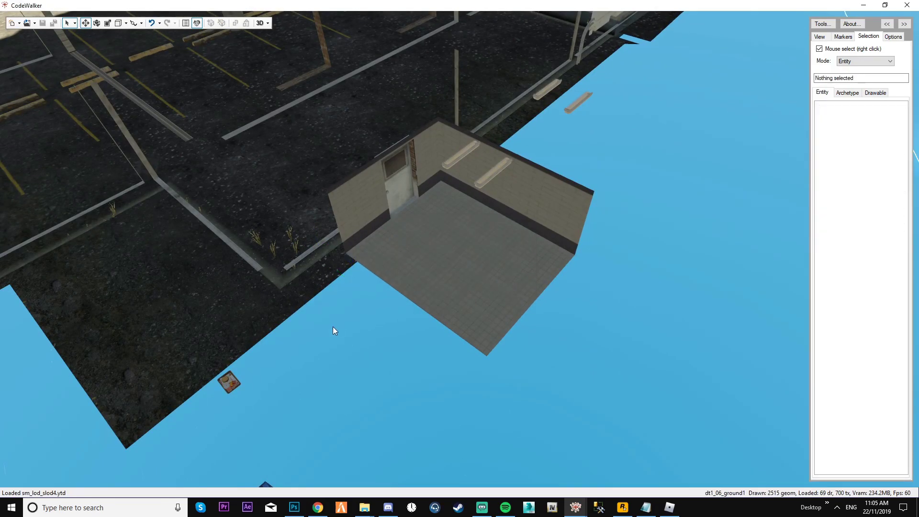
{"action": "left_click_drag", "start_coordinate": [331, 327], "coordinate": [337, 326]}
{"action": "right_click", "coordinate": [233, 411]}
{"action": "key", "text": "Delete"}
{"action": "key", "text": "Return"}
- Move the prop_vend_water_01 vending machine from outside onto the floor of the interior room
{"action": "left_click_drag", "start_coordinate": [232, 411], "coordinate": [357, 384]}
{"action": "scroll", "coordinate": [357, 383], "scroll_direction": "down", "scroll_amount": 3}
{"action": "right_click", "coordinate": [410, 410]}
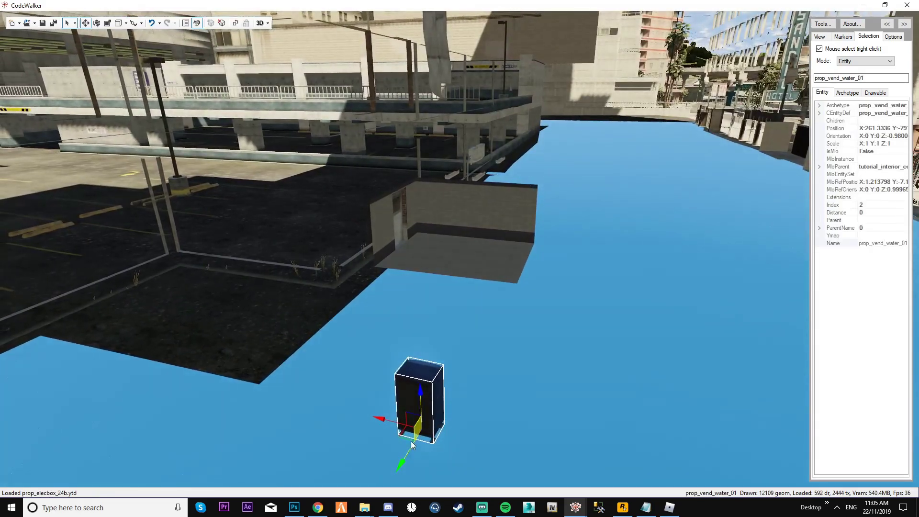
{"action": "left_click_drag", "start_coordinate": [402, 434], "coordinate": [470, 241]}
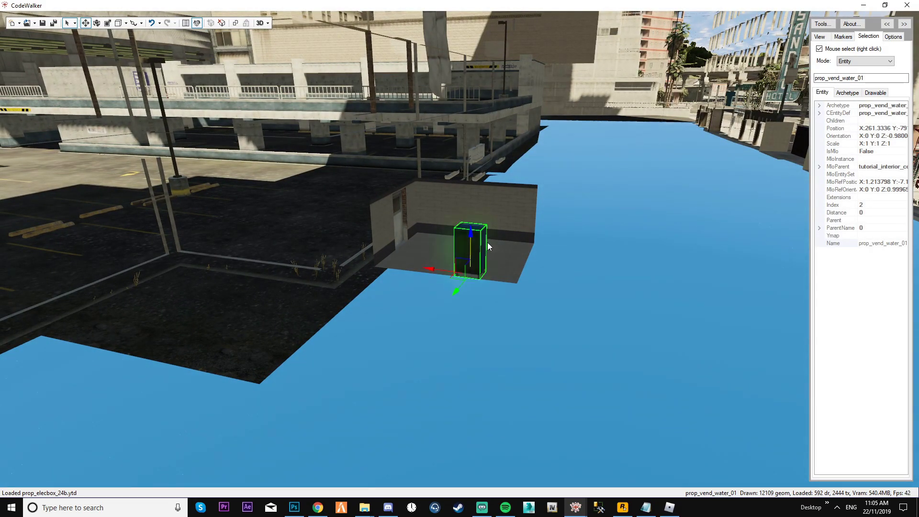
- Delete another stray prop and the p_cs_newspaper_s newspaper lying outside the room
{"action": "left_click_drag", "start_coordinate": [487, 242], "coordinate": [391, 185]}
{"action": "right_click", "coordinate": [472, 329]}
{"action": "key", "text": "Delete"}
{"action": "key", "text": "Return"}
{"action": "right_click", "coordinate": [622, 328]}
{"action": "key", "text": "Delete"}
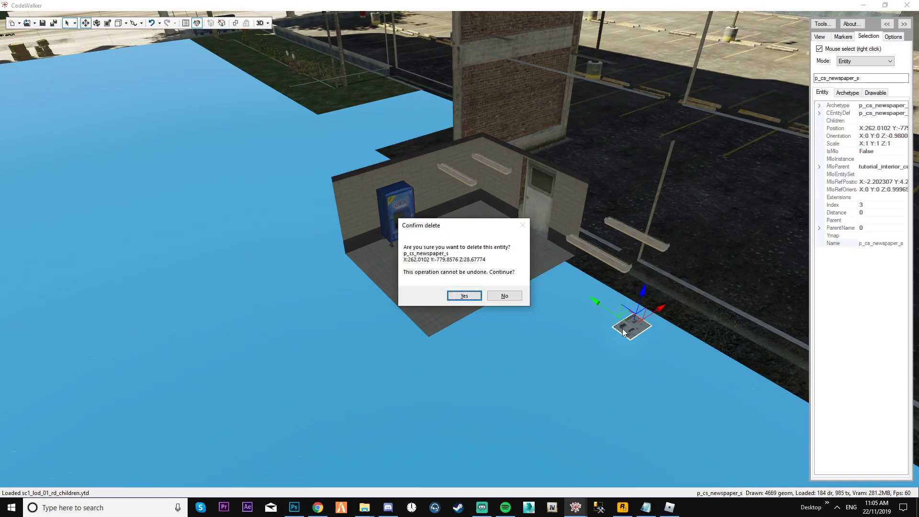
{"action": "key", "text": "Return"}
- Delete the stray prop_wall_light_05c fixtures outside the room
{"action": "right_click", "coordinate": [617, 251]}
{"action": "key", "text": "Delete"}
{"action": "key", "text": "Return"}
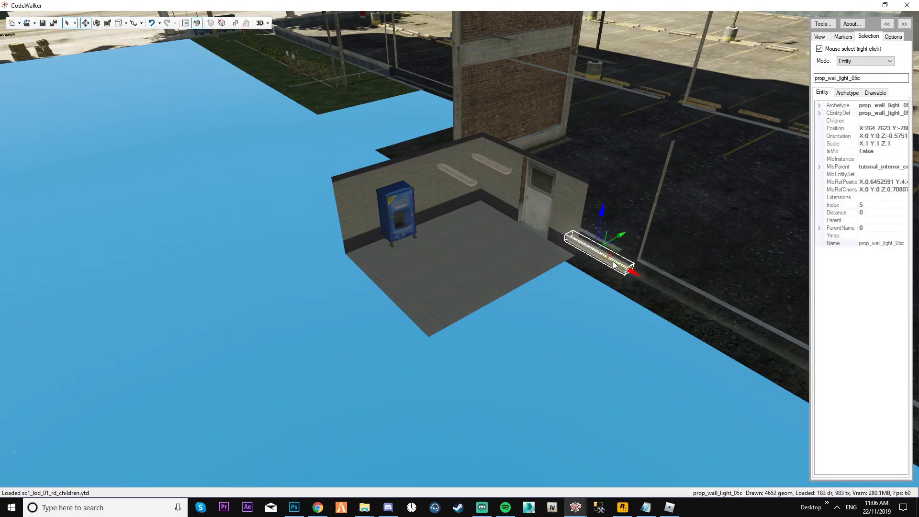
- Reposition the two prop_wall_light_05c fixtures inside the room
{"action": "right_click", "coordinate": [452, 178]}
{"action": "right_click", "coordinate": [457, 178]}
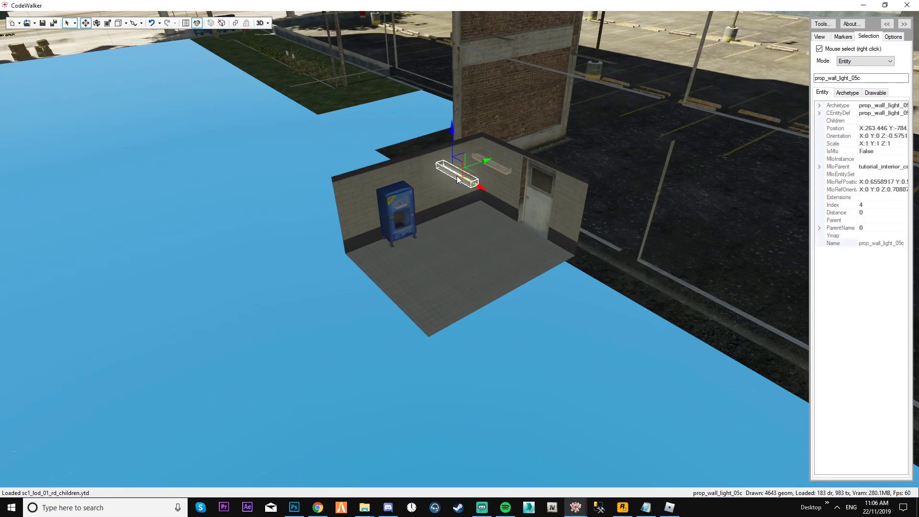
{"action": "left_click_drag", "start_coordinate": [482, 163], "coordinate": [450, 173]}
{"action": "right_click", "coordinate": [489, 163]}
{"action": "left_click_drag", "start_coordinate": [520, 180], "coordinate": [535, 188]}
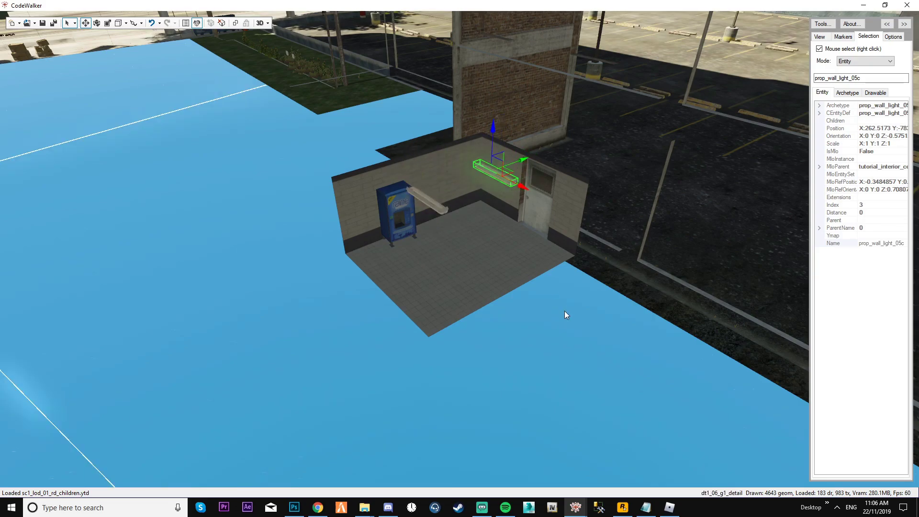
- Inspect the door's fit in the brick wall from outside and the light positions above the room
{"action": "left_click_drag", "start_coordinate": [564, 311], "coordinate": [363, 244]}
{"action": "scroll", "coordinate": [458, 154], "scroll_direction": "up", "scroll_amount": 6}
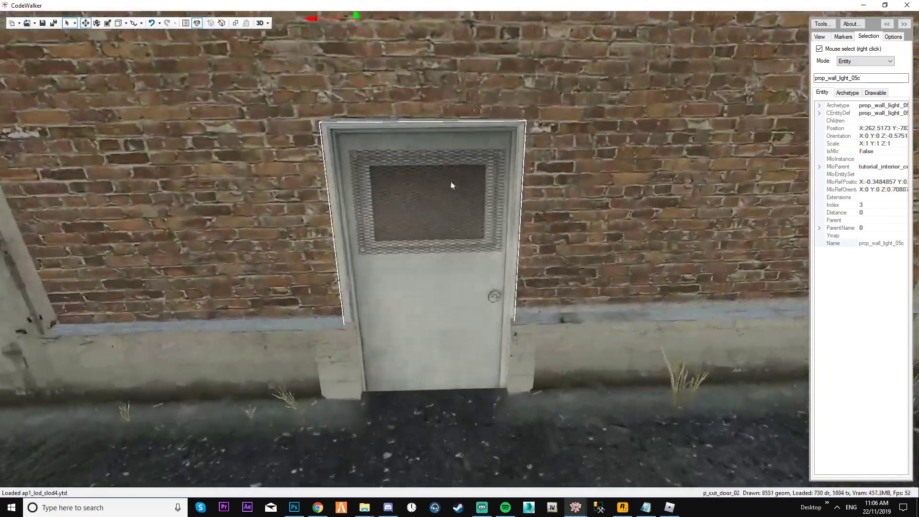
{"action": "scroll", "coordinate": [456, 193], "scroll_direction": "down", "scroll_amount": 5}
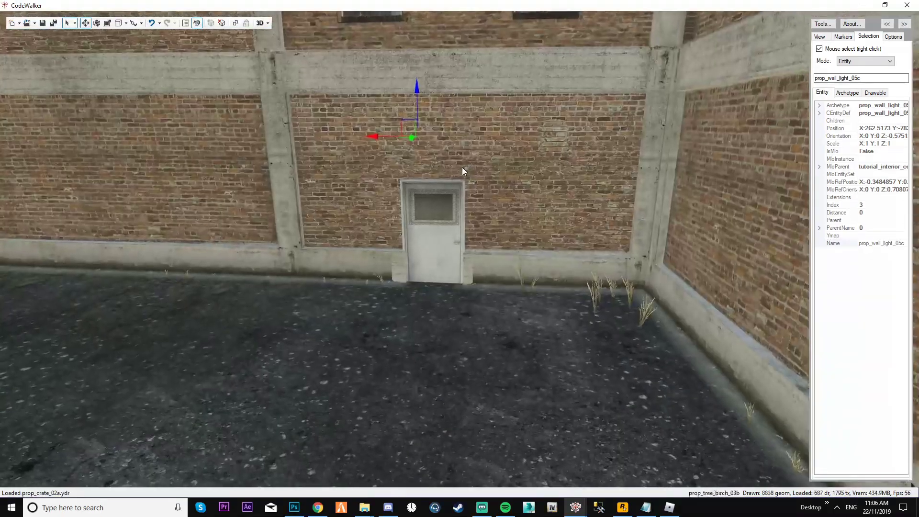
{"action": "scroll", "coordinate": [479, 204], "scroll_direction": "up", "scroll_amount": 5}
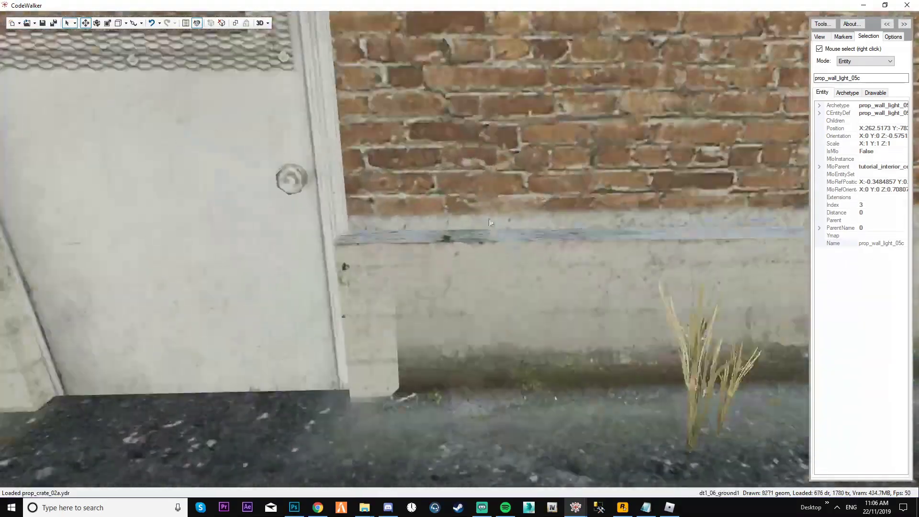
{"action": "scroll", "coordinate": [489, 214], "scroll_direction": "up", "scroll_amount": 3}
{"action": "left_click_drag", "start_coordinate": [489, 214], "coordinate": [443, 218]}
{"action": "left_click_drag", "start_coordinate": [397, 277], "coordinate": [395, 242]}
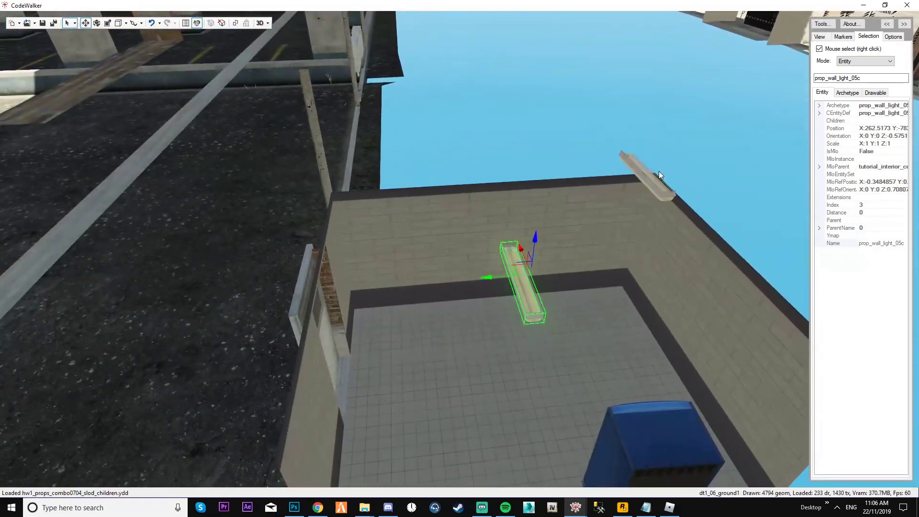
- Delete the prop_wall_light_05c fixture that sticks out over the room's far corner
{"action": "right_click", "coordinate": [649, 182]}
{"action": "left_click_drag", "start_coordinate": [648, 182], "coordinate": [624, 105]}
{"action": "key", "text": "Delete"}
- Shift the remaining wall light toward the door side and place a pasted copy across the room from it
{"action": "right_click", "coordinate": [493, 273]}
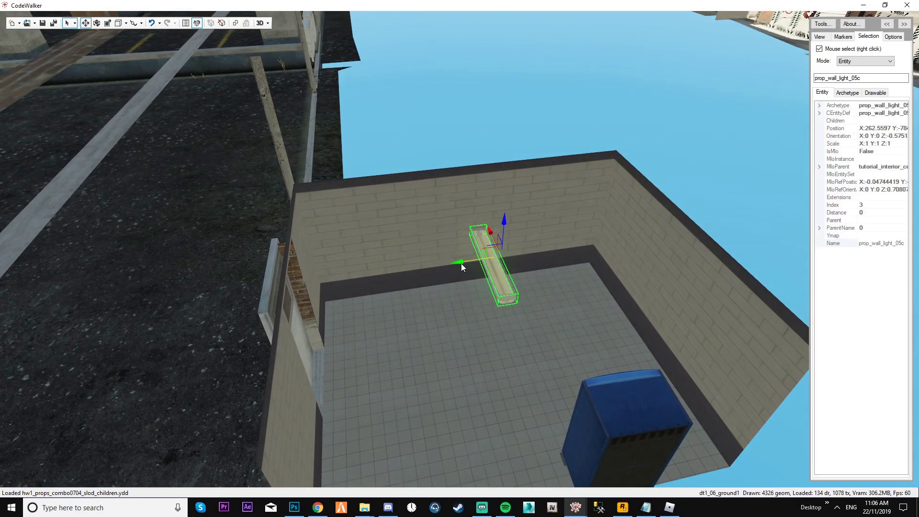
{"action": "left_click_drag", "start_coordinate": [461, 262], "coordinate": [392, 272]}
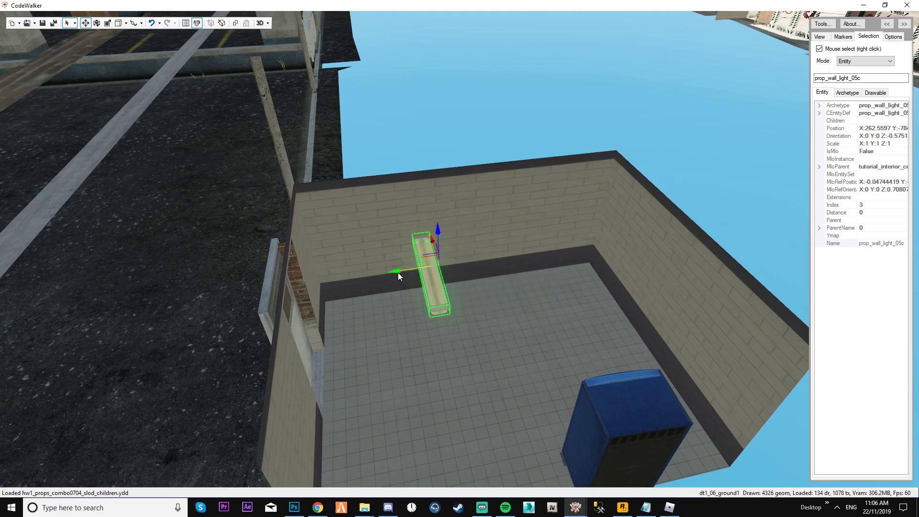
{"action": "key", "text": "ctrl+v"}
{"action": "left_click_drag", "start_coordinate": [397, 271], "coordinate": [594, 292]}
- Adjust the position of the prop_vend_water_01 vending machine inside the room
{"action": "key", "text": "w"}
{"action": "key", "text": "s"}
{"action": "key", "text": "s"}
{"action": "key", "text": "w"}
{"action": "key", "text": "s"}
{"action": "key", "text": "w"}
{"action": "key", "text": "w"}
{"action": "key", "text": "w"}
{"action": "right_click", "coordinate": [579, 269]}
{"action": "left_click_drag", "start_coordinate": [616, 395], "coordinate": [580, 333]}
{"action": "left_click_drag", "start_coordinate": [562, 368], "coordinate": [405, 354]}
- Show the project window with Tutorial_room's attached objects and look at the vending machine in the room
{"action": "mouse_move", "coordinate": [576, 507]}
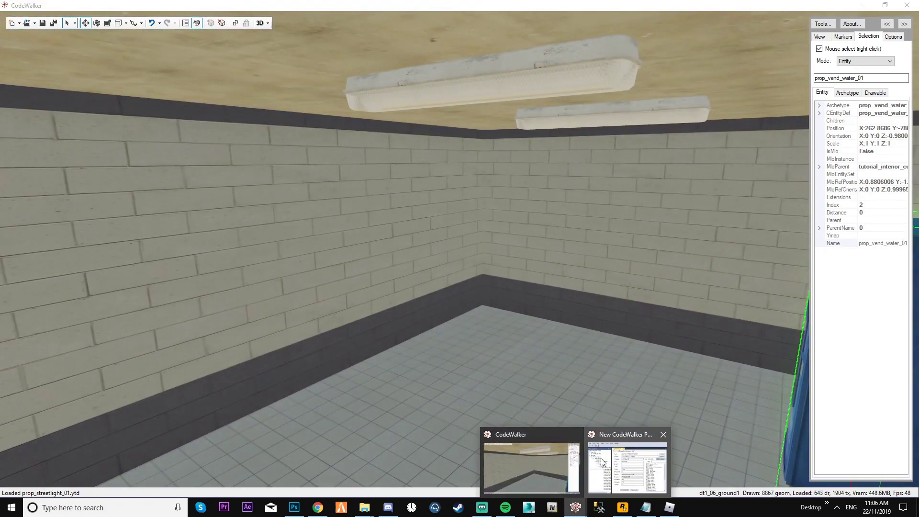
{"action": "left_click", "coordinate": [599, 457]}
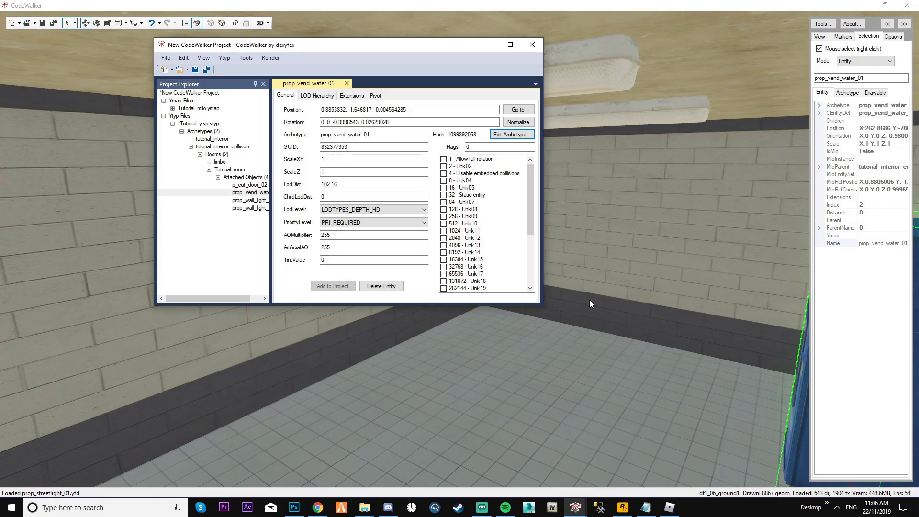
{"action": "left_click_drag", "start_coordinate": [601, 302], "coordinate": [516, 299]}
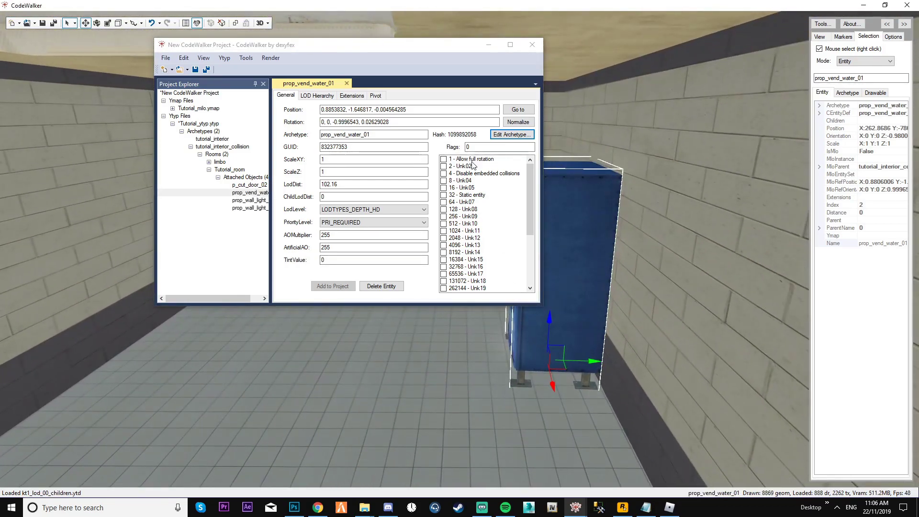
- Switch to the Chrome browser and show the PlebMasters GTA Object Gallery
{"action": "left_click", "coordinate": [321, 509]}
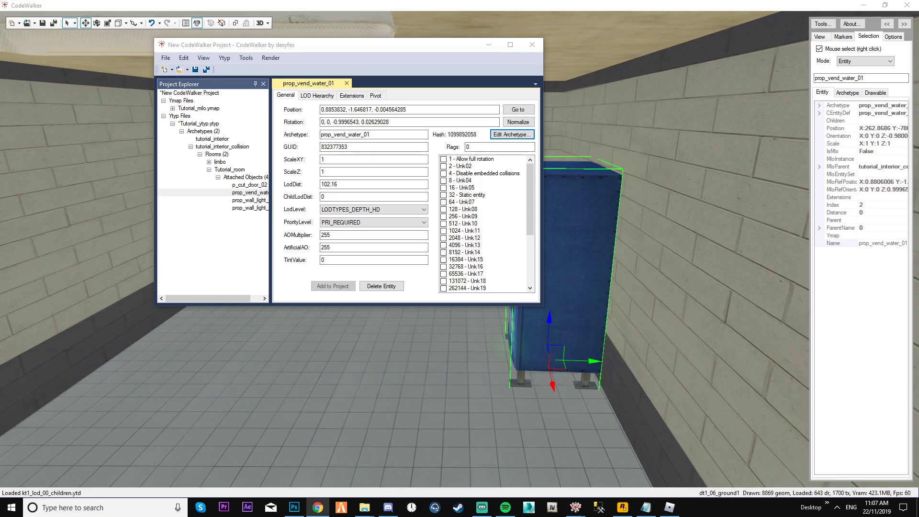
{"action": "left_click_drag", "start_coordinate": [918, 165], "coordinate": [421, 1]}
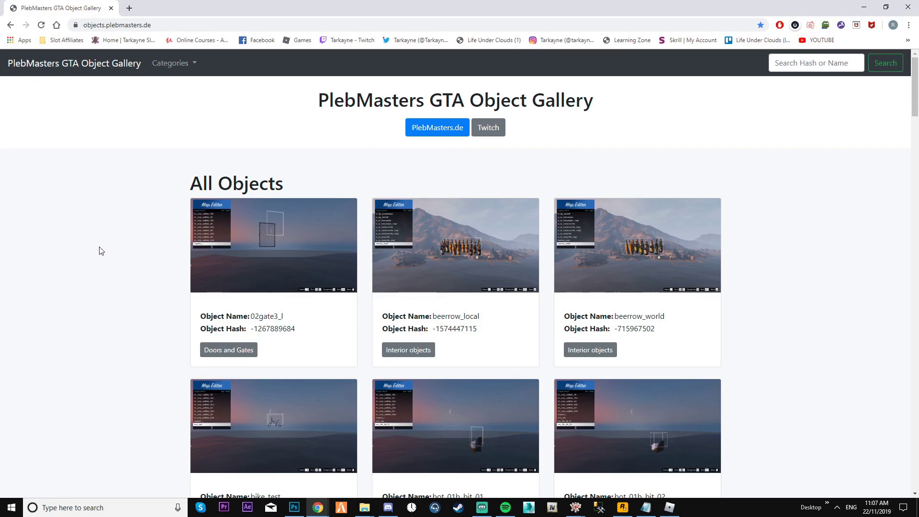
- Return from the object gallery to CodeWalker and add a new MLO entity to Tutorial_room's attached objects
{"action": "scroll", "coordinate": [110, 242], "scroll_direction": "down", "scroll_amount": 6}
{"action": "scroll", "coordinate": [115, 242], "scroll_direction": "up", "scroll_amount": 6}
{"action": "left_click", "coordinate": [857, 10]}
{"action": "left_click", "coordinate": [254, 240]}
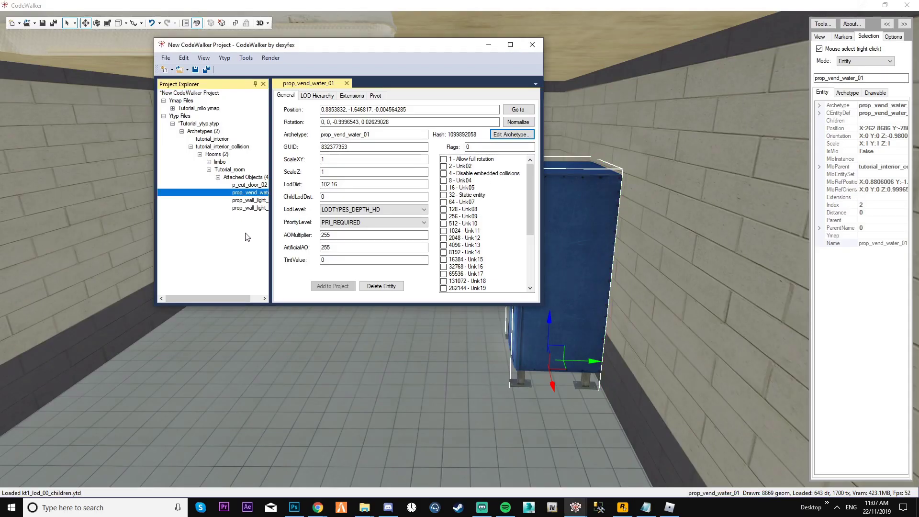
{"action": "left_click", "coordinate": [240, 58]}
{"action": "mouse_move", "coordinate": [220, 57]}
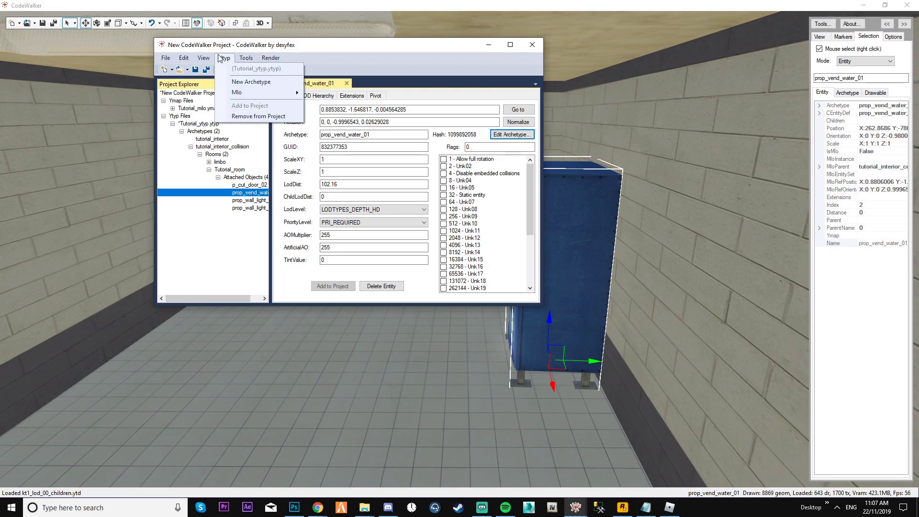
{"action": "left_click", "coordinate": [327, 94]}
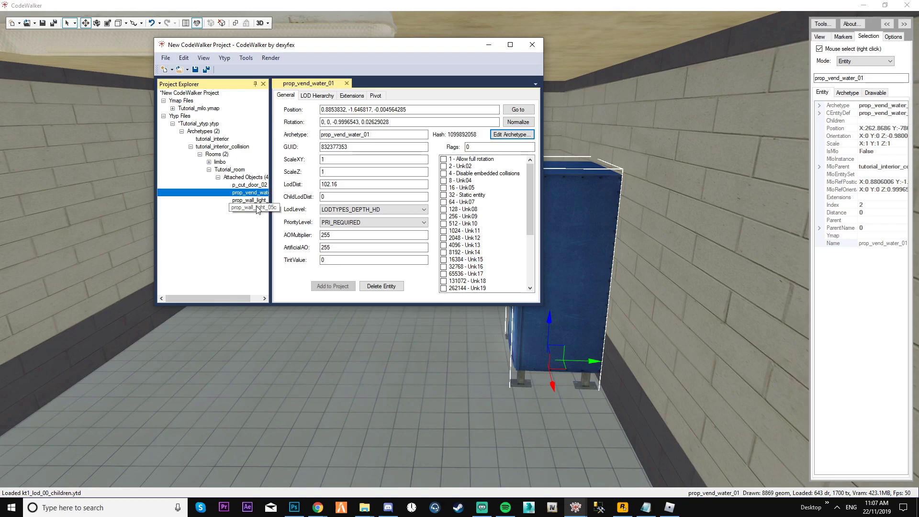
{"action": "left_click", "coordinate": [253, 200]}
{"action": "left_click", "coordinate": [225, 57]}
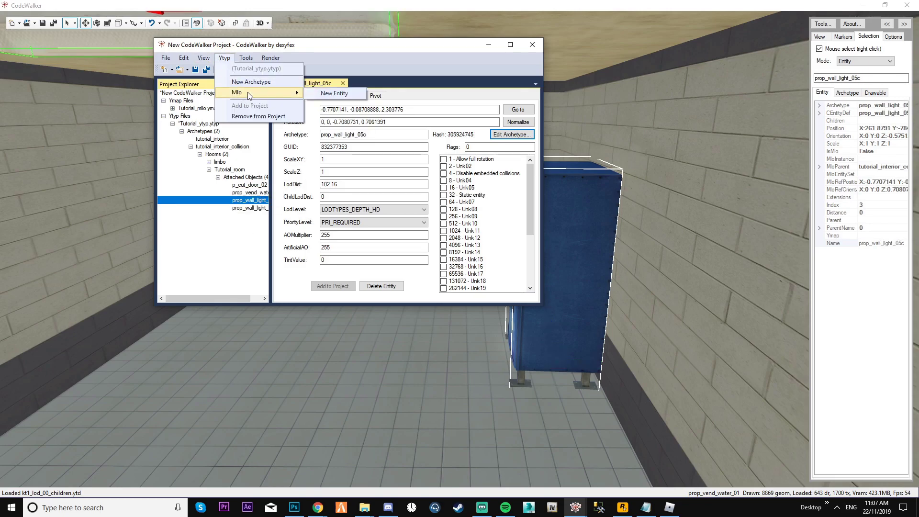
{"action": "left_click", "coordinate": [331, 94]}
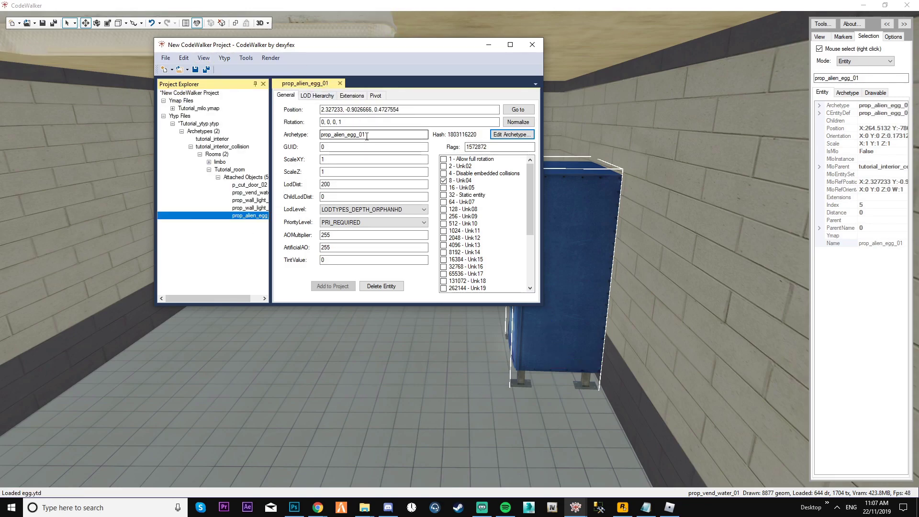
- Set the new entity's archetype to beerrow_local and get the project window out of the way
{"action": "left_click_drag", "start_coordinate": [377, 48], "coordinate": [214, 71]}
{"action": "left_click_drag", "start_coordinate": [204, 158], "coordinate": [138, 158]}
{"action": "type", "text": "beerrow_local"}
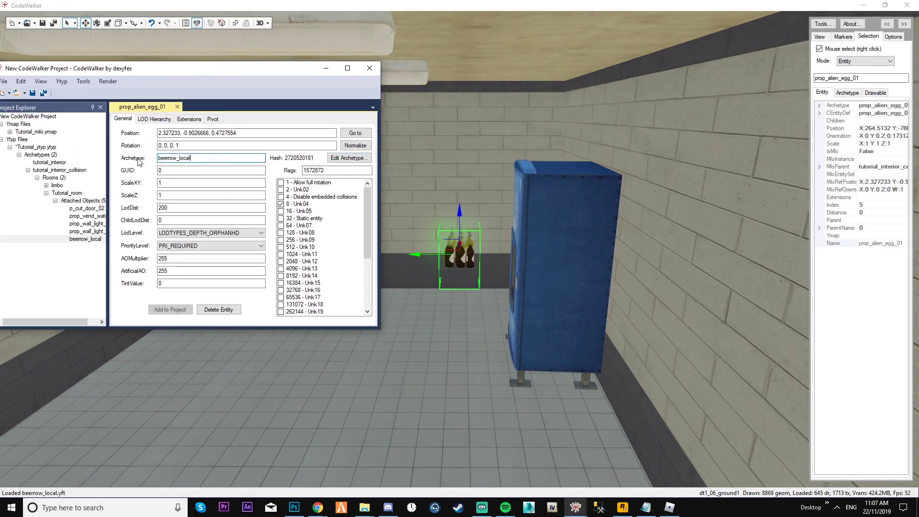
{"action": "left_click", "coordinate": [325, 68]}
- Move and rotate the beer bottle row so it stands on the floor near the wall beside the vending machine
{"action": "left_click_drag", "start_coordinate": [410, 272], "coordinate": [581, 292]}
{"action": "key", "text": "w"}
{"action": "key", "text": "a"}
{"action": "left_click_drag", "start_coordinate": [199, 295], "coordinate": [216, 279]}
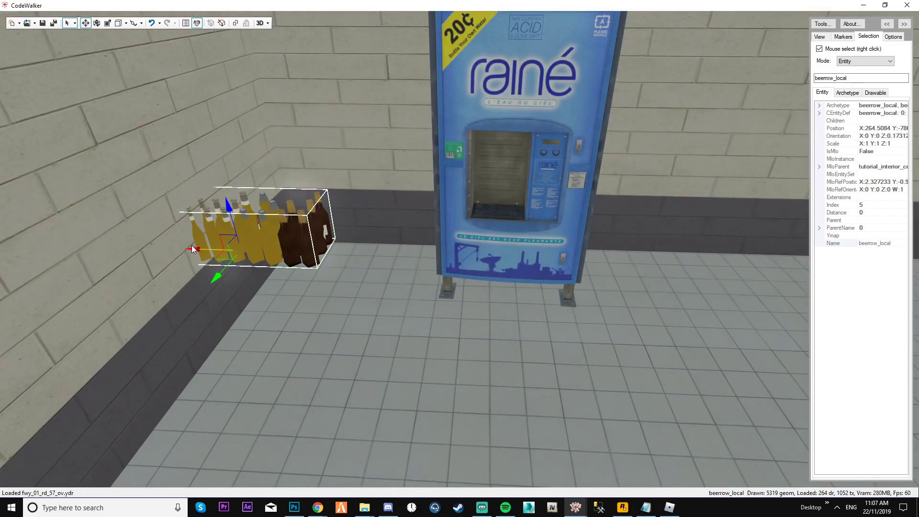
{"action": "left_click_drag", "start_coordinate": [191, 249], "coordinate": [90, 97]}
{"action": "left_click", "coordinate": [97, 23]}
{"action": "left_click", "coordinate": [86, 23]}
{"action": "left_click_drag", "start_coordinate": [358, 223], "coordinate": [387, 268]}
{"action": "left_click_drag", "start_coordinate": [343, 244], "coordinate": [343, 241]}
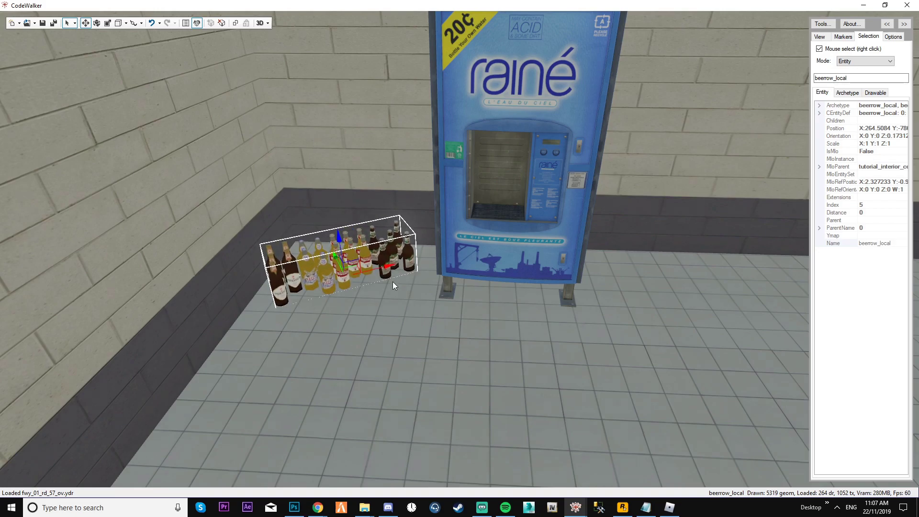
{"action": "key", "text": "s"}
{"action": "left_click_drag", "start_coordinate": [395, 286], "coordinate": [271, 273]}
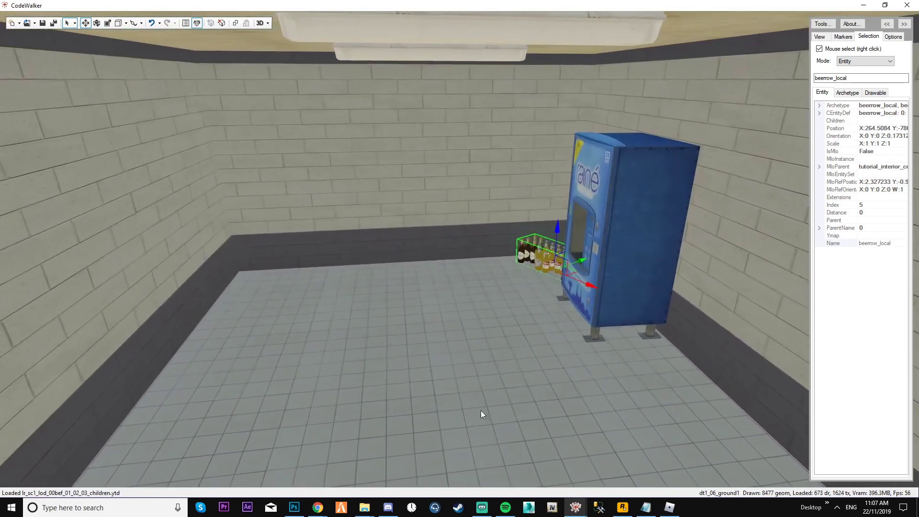
- Switch to Chrome and look through the gallery's full object list and the PlebMasters.de page
{"action": "left_click", "coordinate": [362, 466]}
{"action": "scroll", "coordinate": [775, 289], "scroll_direction": "down", "scroll_amount": 15}
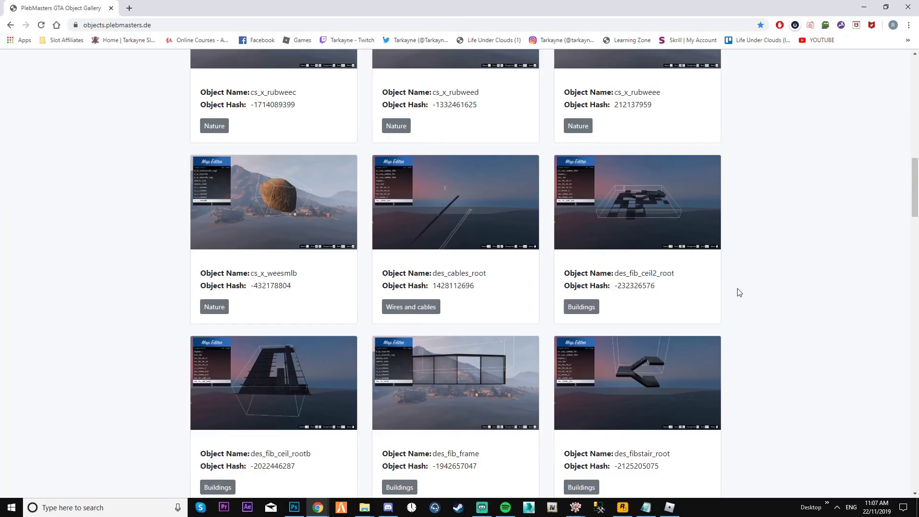
{"action": "scroll", "coordinate": [737, 293], "scroll_direction": "down", "scroll_amount": 5}
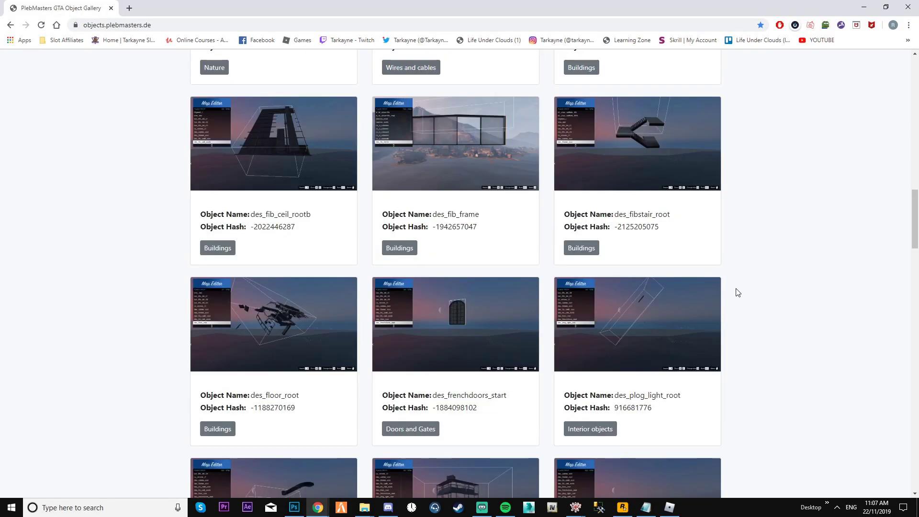
{"action": "scroll", "coordinate": [738, 292], "scroll_direction": "down", "scroll_amount": 4}
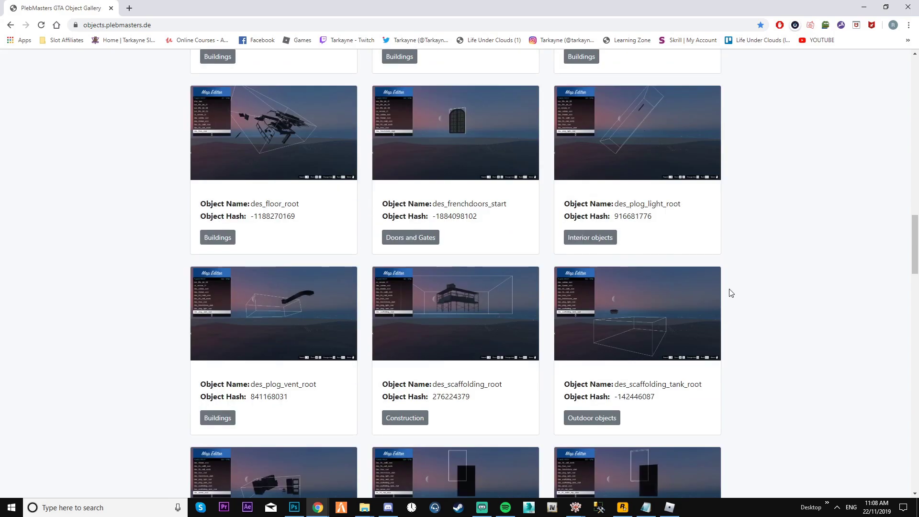
{"action": "scroll", "coordinate": [731, 293], "scroll_direction": "down", "scroll_amount": 15}
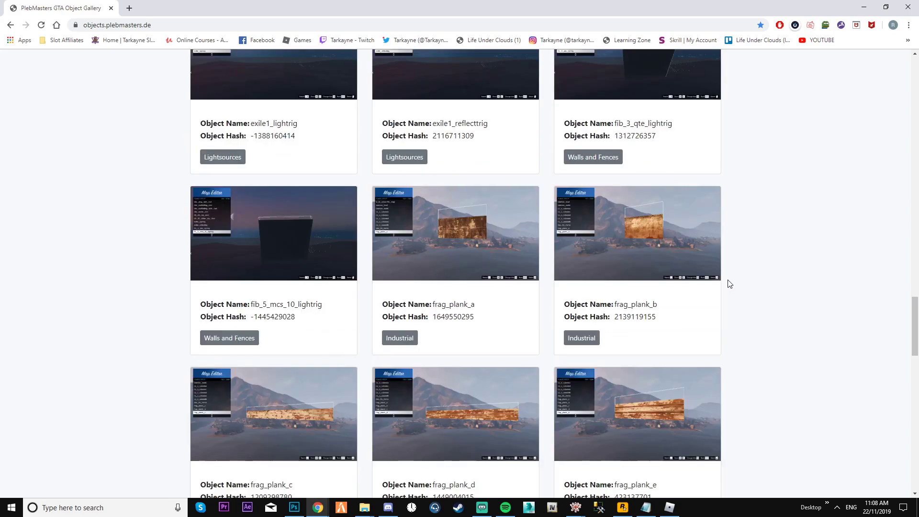
{"action": "scroll", "coordinate": [729, 284], "scroll_direction": "down", "scroll_amount": 5}
{"action": "scroll", "coordinate": [670, 269], "scroll_direction": "up", "scroll_amount": 8}
{"action": "left_click_drag", "start_coordinate": [912, 315], "coordinate": [893, 63]}
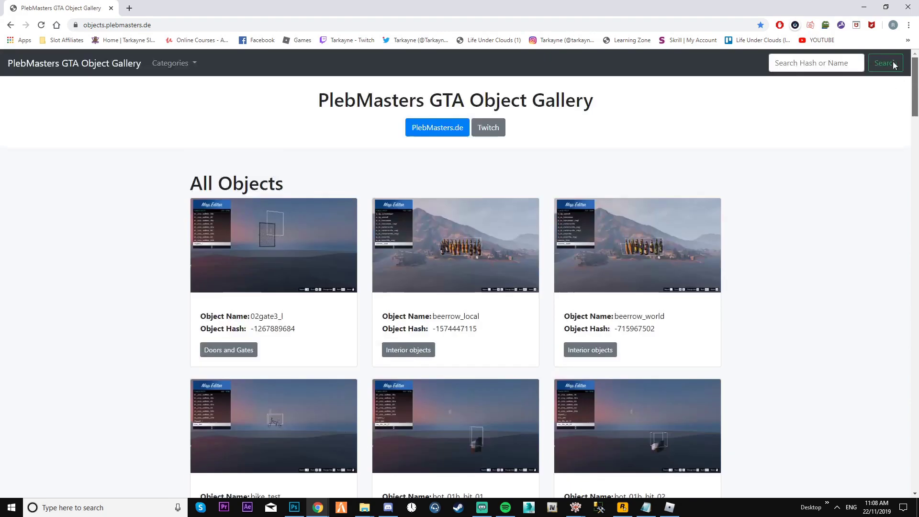
{"action": "left_click", "coordinate": [444, 129]}
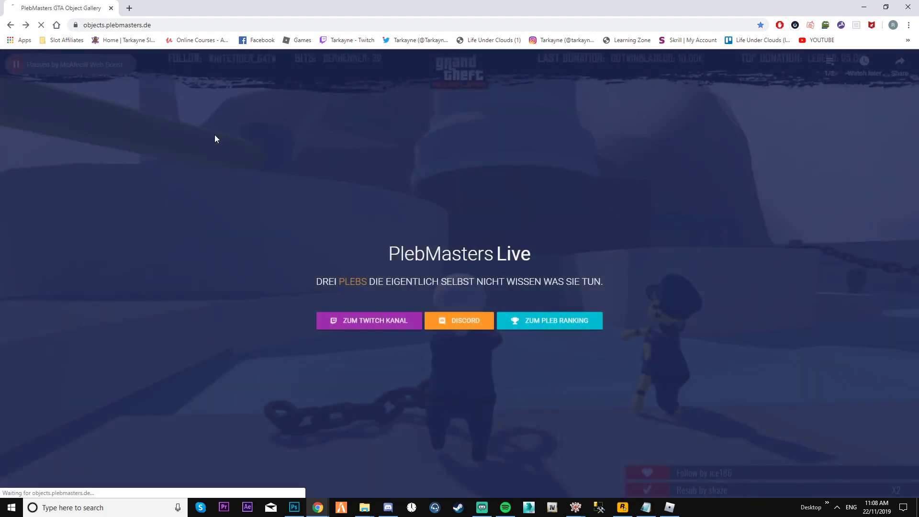
- Filter the object gallery to the Interior objects category and look through the first page for a suitable prop
{"action": "left_click", "coordinate": [186, 64]}
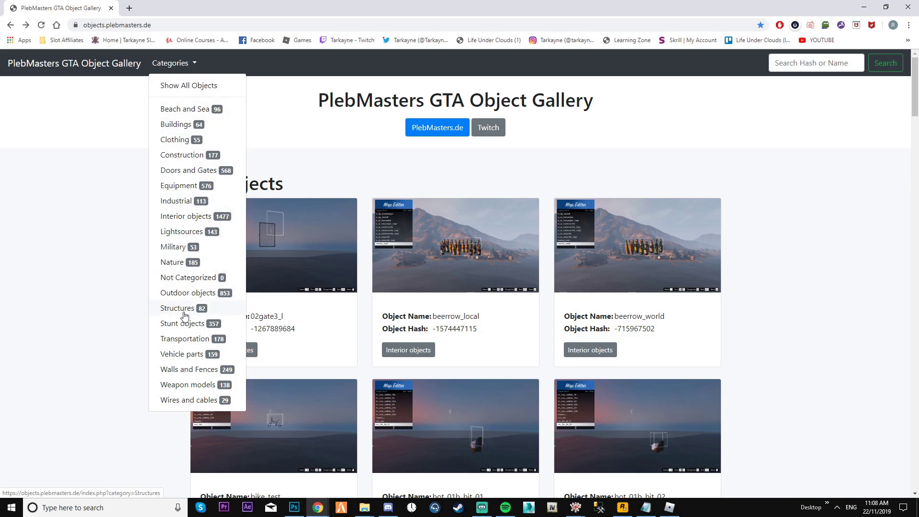
{"action": "left_click", "coordinate": [185, 216]}
{"action": "scroll", "coordinate": [529, 339], "scroll_direction": "down", "scroll_amount": 6}
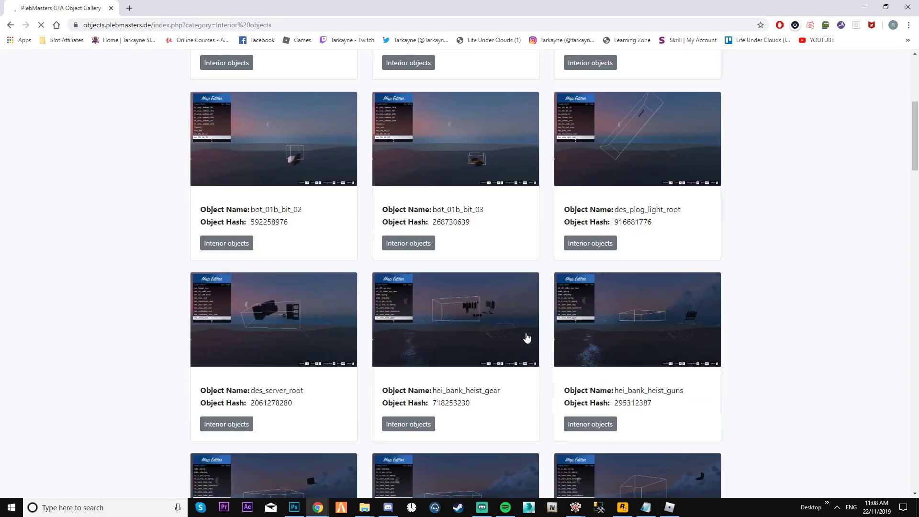
{"action": "scroll", "coordinate": [573, 345], "scroll_direction": "down", "scroll_amount": 6}
{"action": "scroll", "coordinate": [573, 345], "scroll_direction": "down", "scroll_amount": 4}
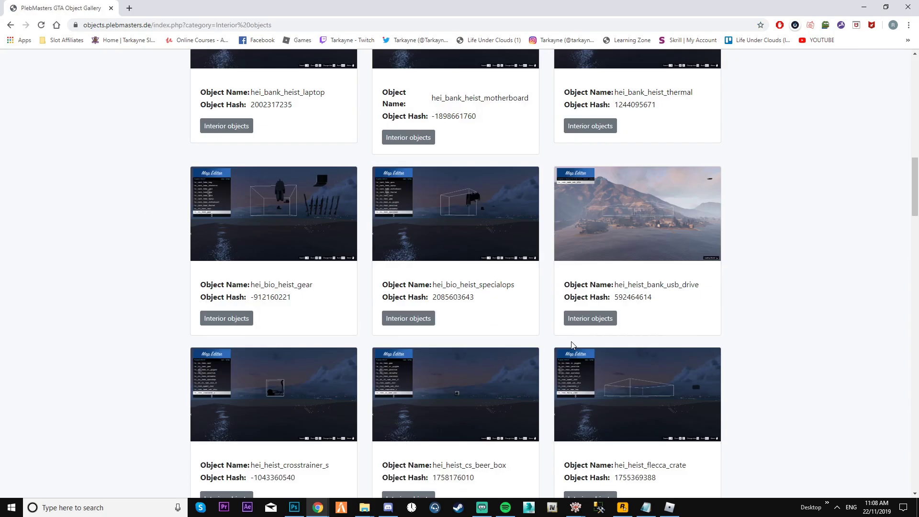
{"action": "scroll", "coordinate": [572, 343], "scroll_direction": "down", "scroll_amount": 5}
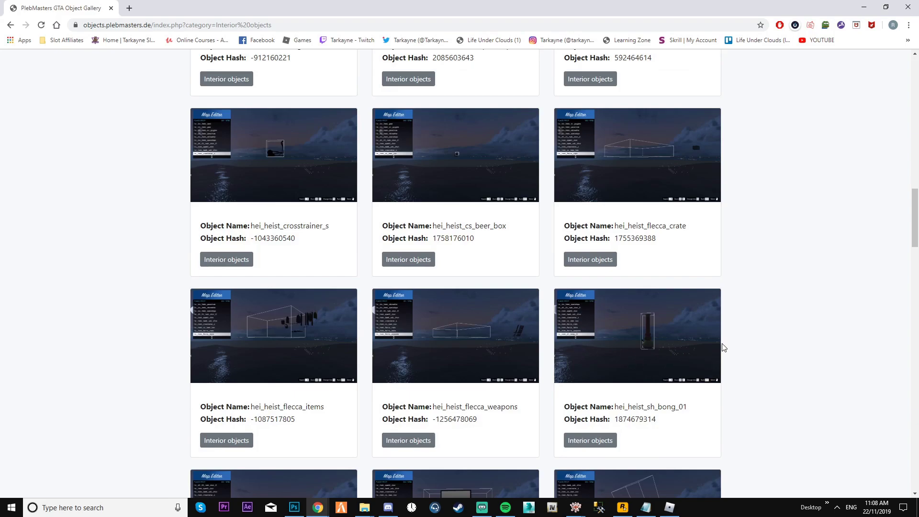
{"action": "scroll", "coordinate": [732, 330], "scroll_direction": "up", "scroll_amount": 4}
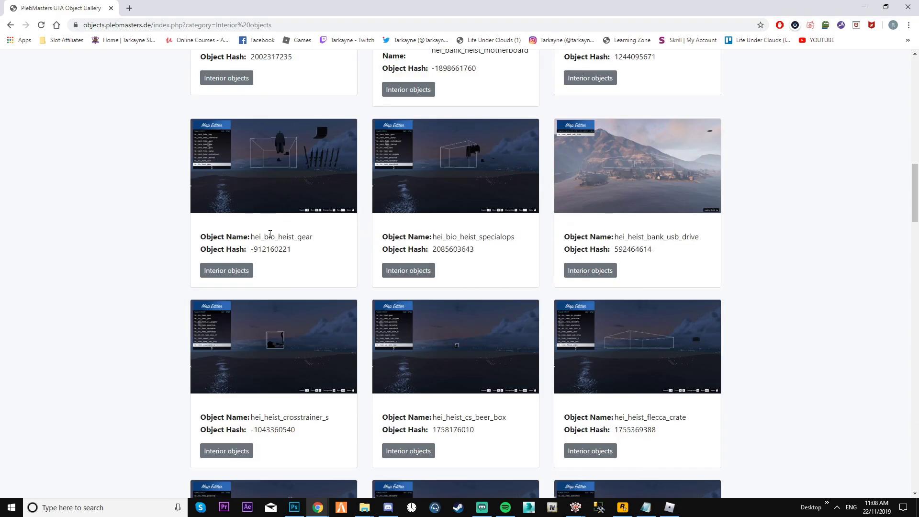
{"action": "scroll", "coordinate": [270, 234], "scroll_direction": "down", "scroll_amount": 9}
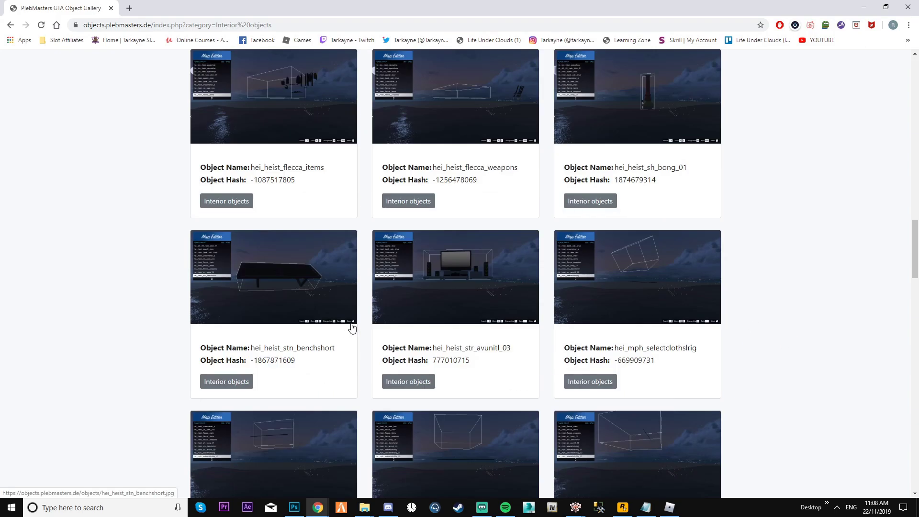
{"action": "scroll", "coordinate": [505, 325], "scroll_direction": "down", "scroll_amount": 6}
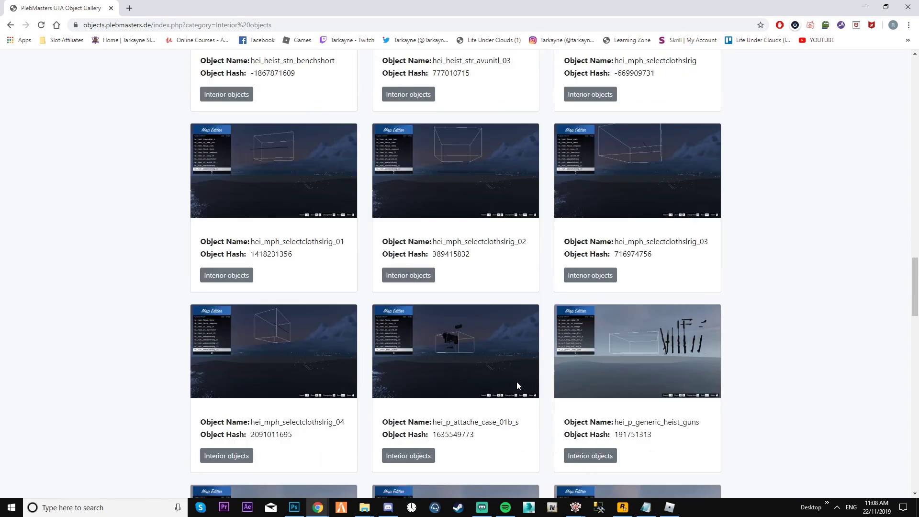
{"action": "scroll", "coordinate": [433, 404], "scroll_direction": "down", "scroll_amount": 9}
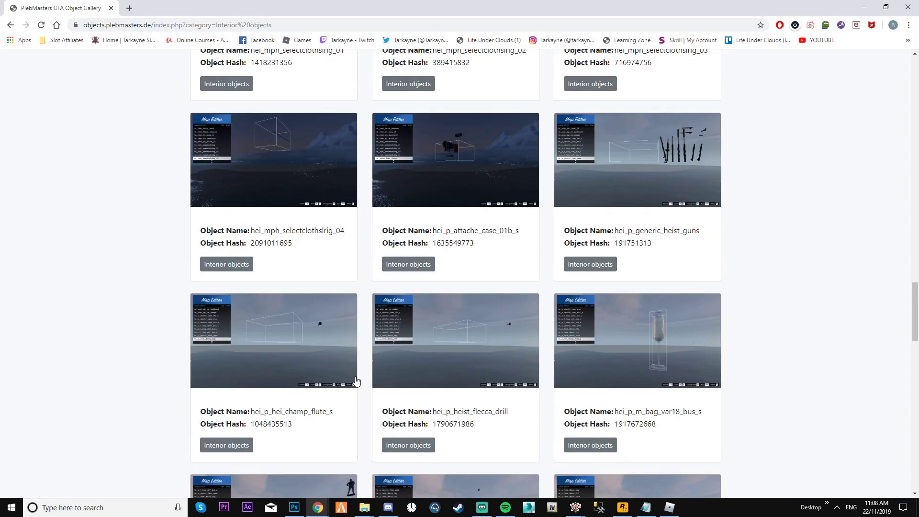
{"action": "scroll", "coordinate": [494, 365], "scroll_direction": "down", "scroll_amount": 7}
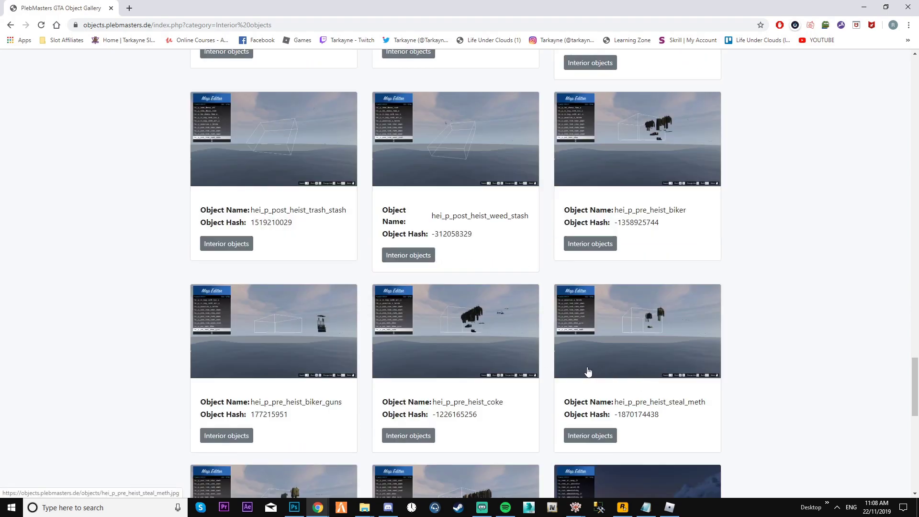
{"action": "scroll", "coordinate": [473, 374], "scroll_direction": "down", "scroll_amount": 9}
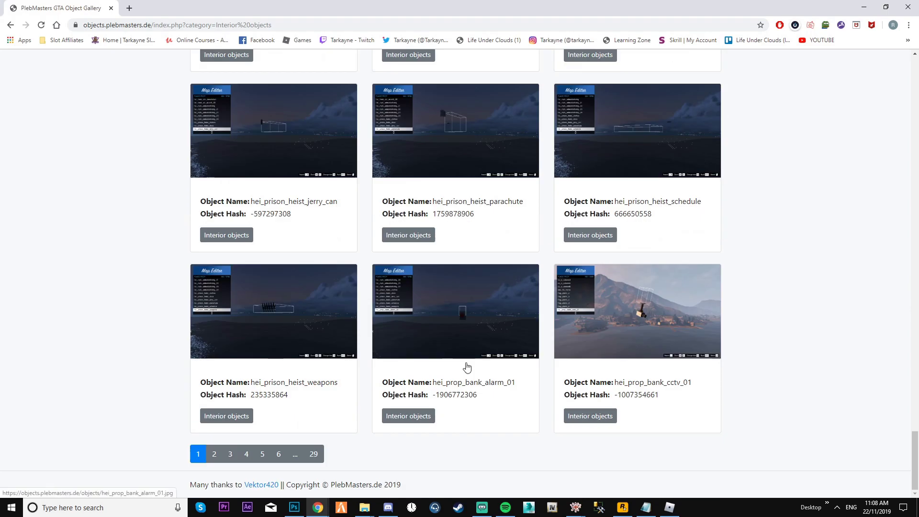
- Copy the object name hei_prop_bank_cctv_01 from the gallery and return to the CodeWalker project window
{"action": "double_click", "coordinate": [654, 383]}
{"action": "key", "text": "ctrl+c"}
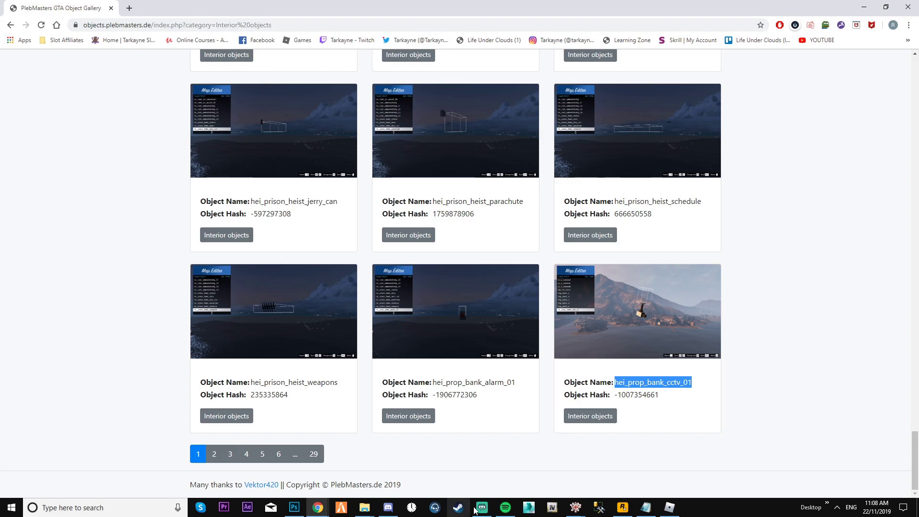
{"action": "left_click", "coordinate": [581, 508]}
{"action": "left_click", "coordinate": [530, 464]}
{"action": "left_click_drag", "start_coordinate": [402, 322], "coordinate": [378, 321]}
{"action": "mouse_move", "coordinate": [576, 507]}
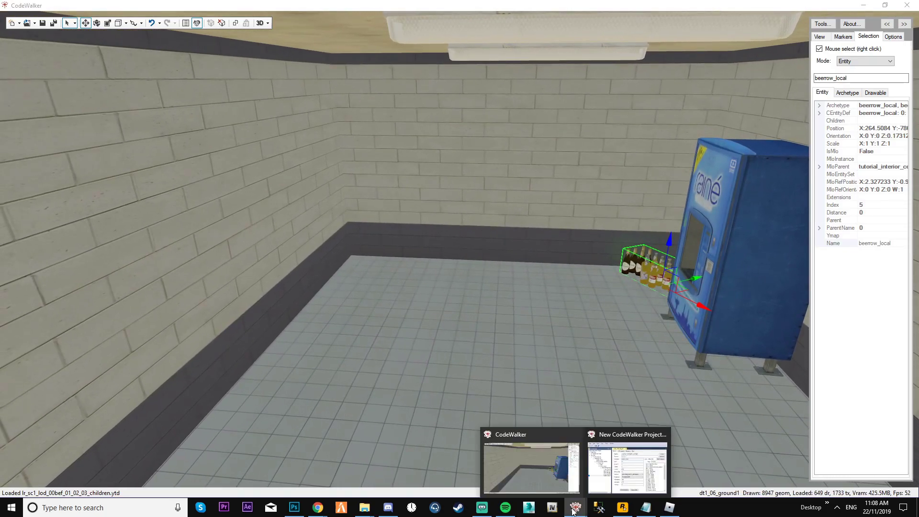
{"action": "left_click", "coordinate": [547, 466]}
{"action": "left_click", "coordinate": [581, 453]}
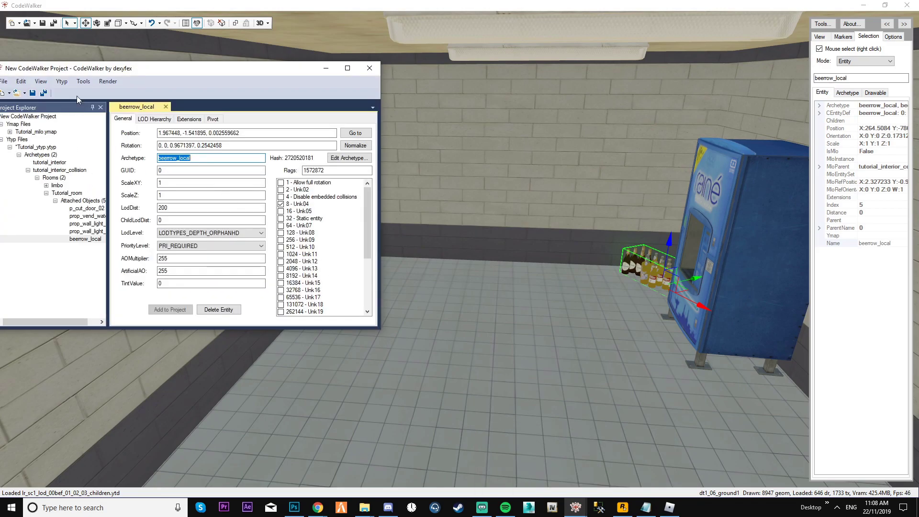
- Add another new MLO entity to Tutorial_room, following on from the beerrow_local entity
{"action": "left_click_drag", "start_coordinate": [80, 68], "coordinate": [261, 89]}
{"action": "left_click", "coordinate": [266, 252]}
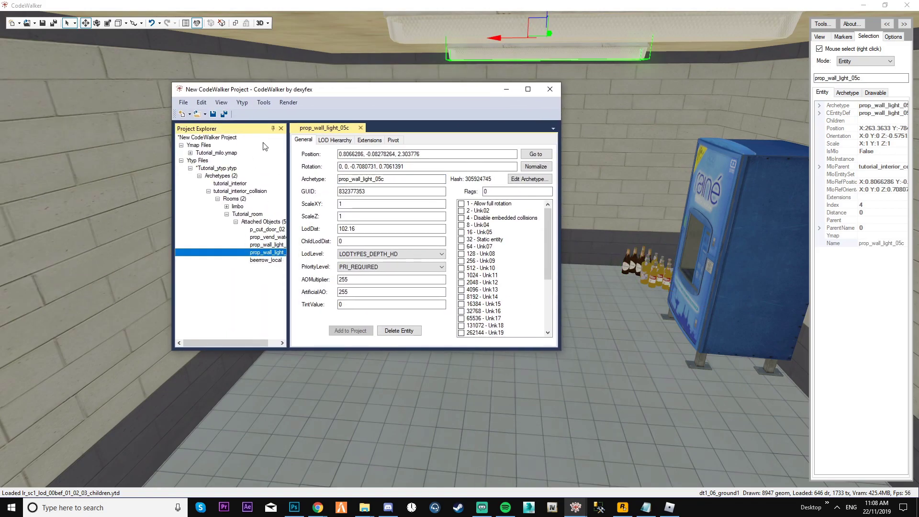
{"action": "left_click", "coordinate": [242, 102]}
{"action": "mouse_move", "coordinate": [294, 139]}
{"action": "left_click", "coordinate": [344, 141]}
{"action": "left_click", "coordinate": [241, 103]}
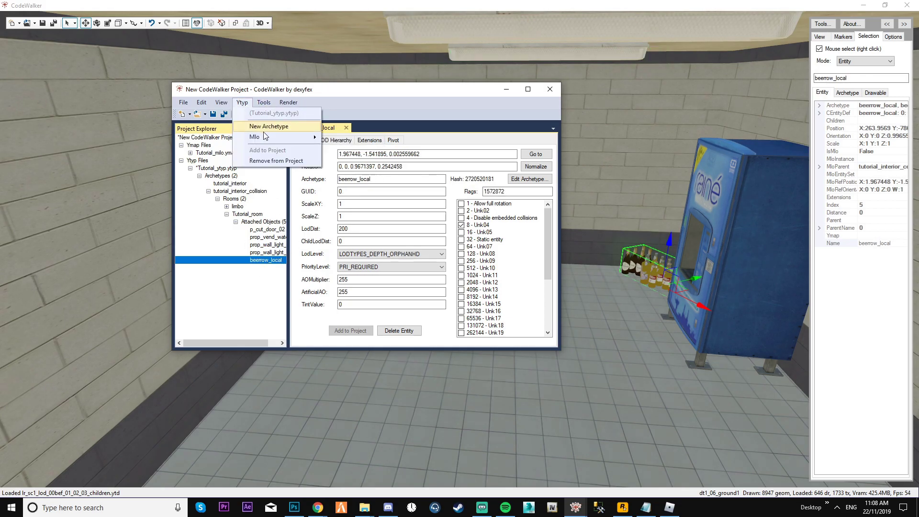
{"action": "mouse_move", "coordinate": [287, 138]}
{"action": "left_click", "coordinate": [344, 139]}
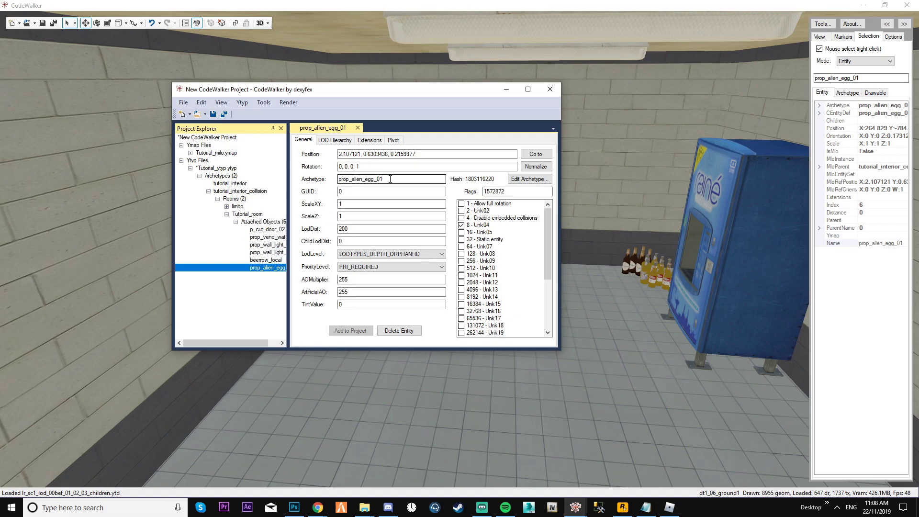
- Set the added entity's archetype to the copied name hei_prop_bank_cctv_01 and minimize the project window
{"action": "left_click_drag", "start_coordinate": [390, 179], "coordinate": [317, 189]}
{"action": "key", "text": "ctrl+v"}
{"action": "left_click", "coordinate": [506, 89]}
- Shift the CCTV camera toward the room's far corner and rotate it diagonally, undoing the last unwanted change
{"action": "left_click_drag", "start_coordinate": [508, 267], "coordinate": [503, 271]}
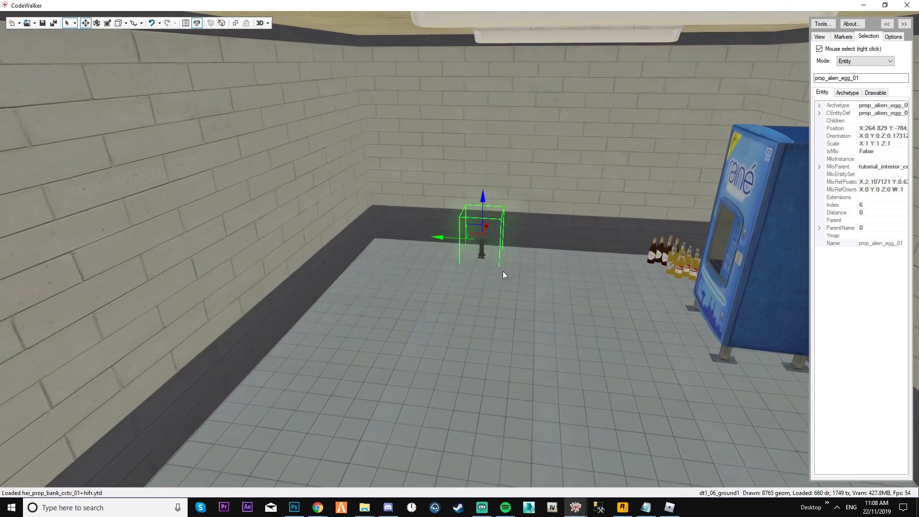
{"action": "left_click_drag", "start_coordinate": [454, 228], "coordinate": [458, 120]}
{"action": "left_click_drag", "start_coordinate": [520, 271], "coordinate": [503, 247]}
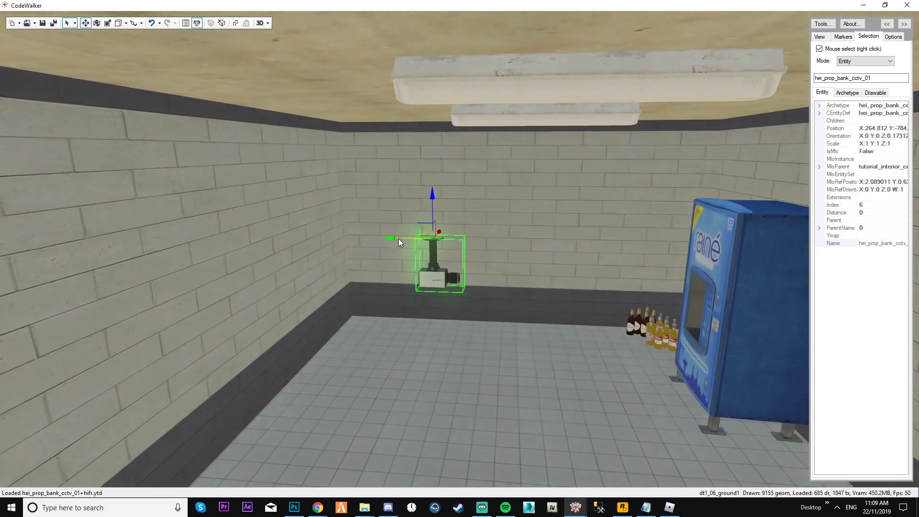
{"action": "left_click_drag", "start_coordinate": [398, 238], "coordinate": [301, 262]}
{"action": "key", "text": "e"}
{"action": "left_click_drag", "start_coordinate": [403, 219], "coordinate": [368, 163]}
{"action": "key", "text": "ctrl+z"}
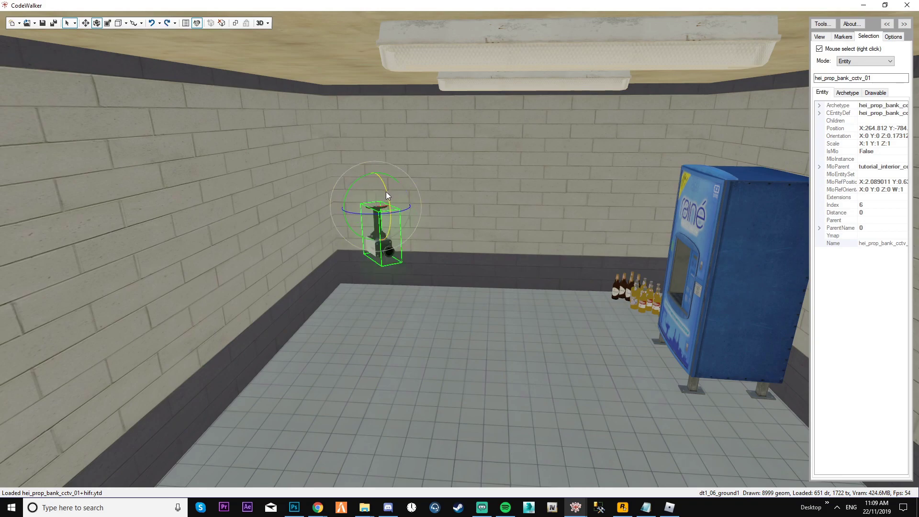
- Move the CCTV camera up into the far corner of the room, just below the ceiling
{"action": "left_click", "coordinate": [87, 24]}
{"action": "left_click_drag", "start_coordinate": [366, 189], "coordinate": [308, 163]}
{"action": "left_click_drag", "start_coordinate": [361, 178], "coordinate": [406, 171]}
{"action": "left_click_drag", "start_coordinate": [361, 136], "coordinate": [327, 30]}
{"action": "left_click_drag", "start_coordinate": [342, 85], "coordinate": [320, 79]}
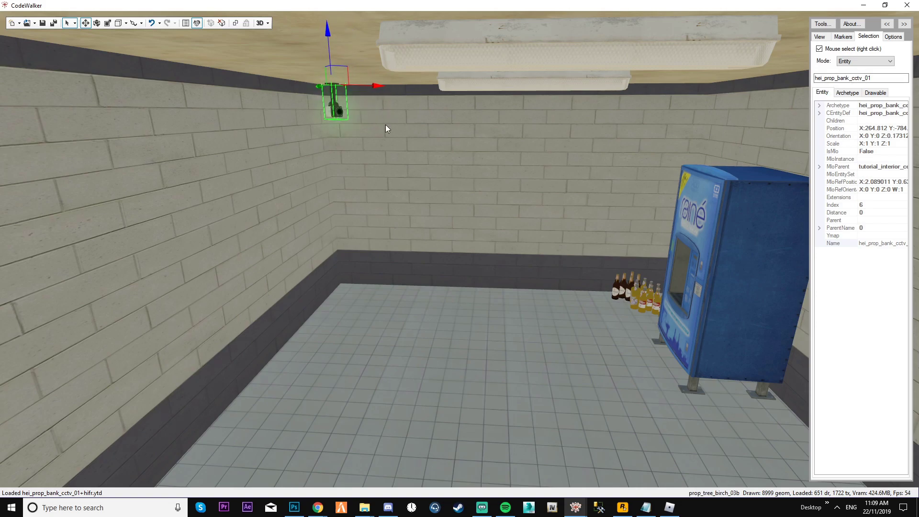
- Raise the CCTV camera slightly so the top of its mount meets the ceiling in the far corner
{"action": "key", "text": "w"}
{"action": "left_click_drag", "start_coordinate": [395, 135], "coordinate": [368, 100]}
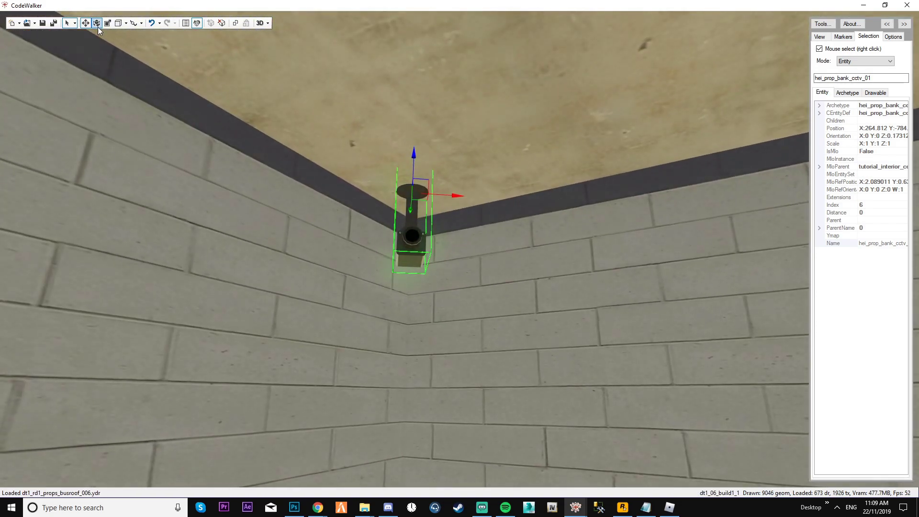
{"action": "left_click", "coordinate": [97, 24]}
{"action": "left_click_drag", "start_coordinate": [414, 168], "coordinate": [414, 166]}
{"action": "key", "text": "w"}
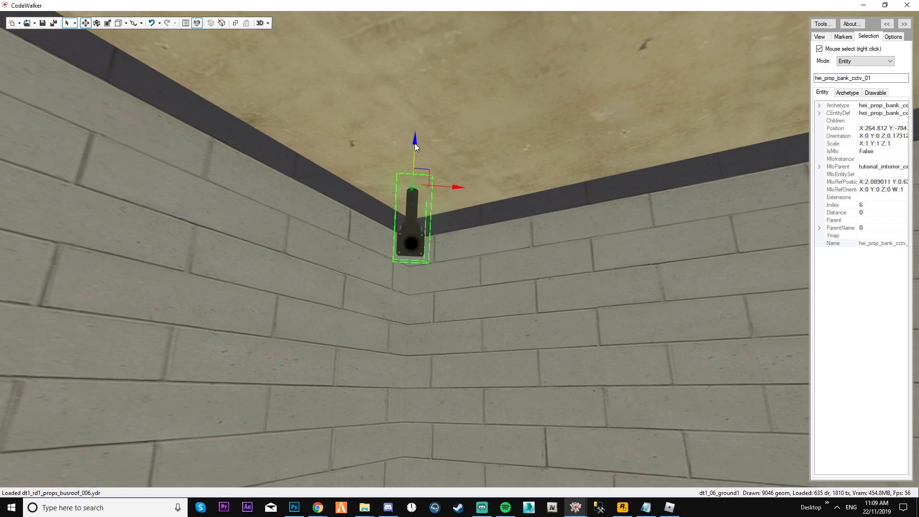
- Examine the CCTV camera's placement in the corner from several angles and distances in the room
{"action": "left_click_drag", "start_coordinate": [414, 143], "coordinate": [533, 257]}
{"action": "key", "text": "d"}
{"action": "key", "text": "d"}
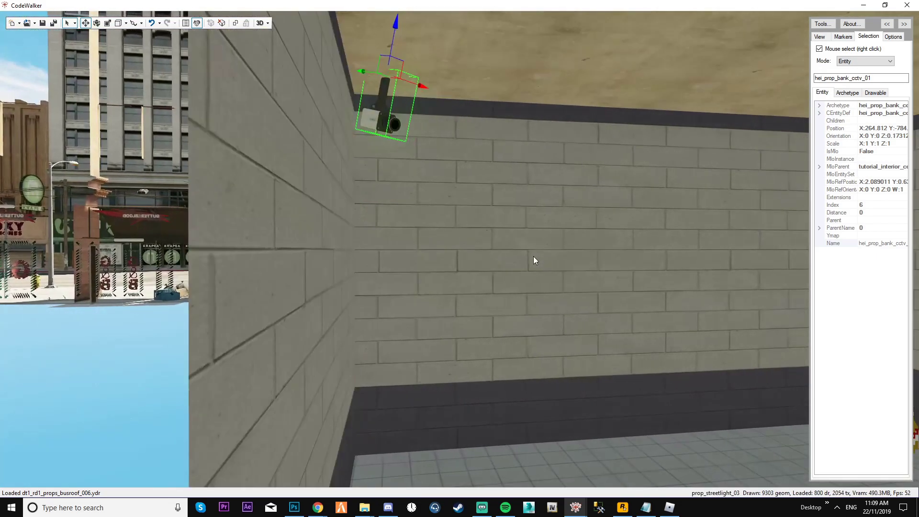
{"action": "key", "text": "s"}
{"action": "key", "text": "w"}
{"action": "key", "text": "d"}
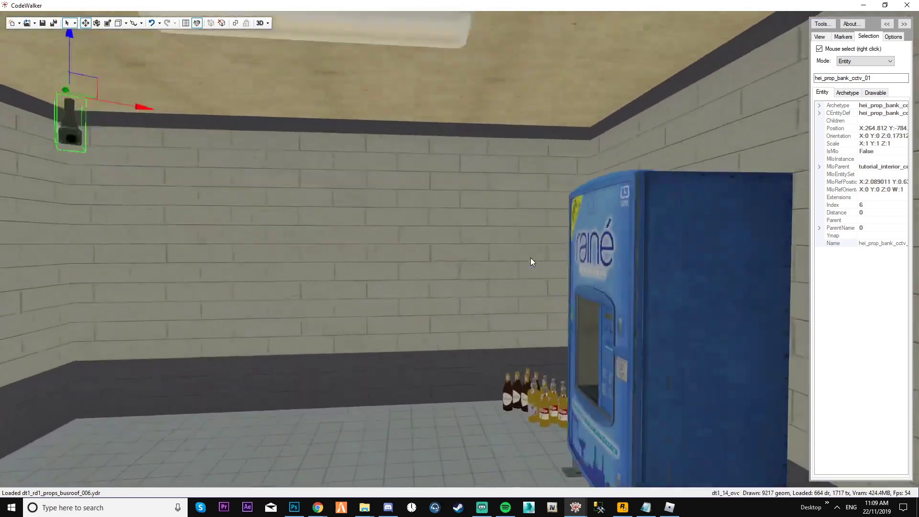
{"action": "key", "text": "s"}
{"action": "left_click_drag", "start_coordinate": [530, 258], "coordinate": [505, 277]}
{"action": "left_click", "coordinate": [96, 23]}
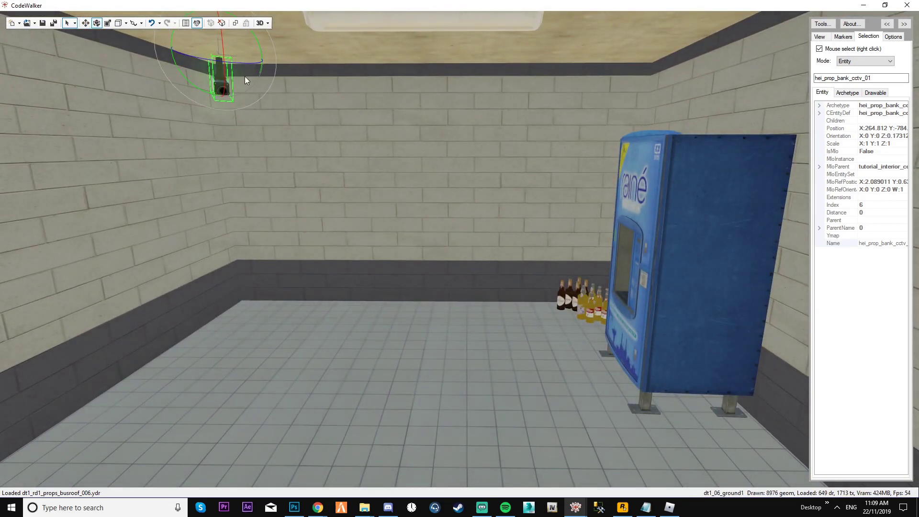
{"action": "scroll", "coordinate": [375, 248], "scroll_direction": "down", "scroll_amount": 6}
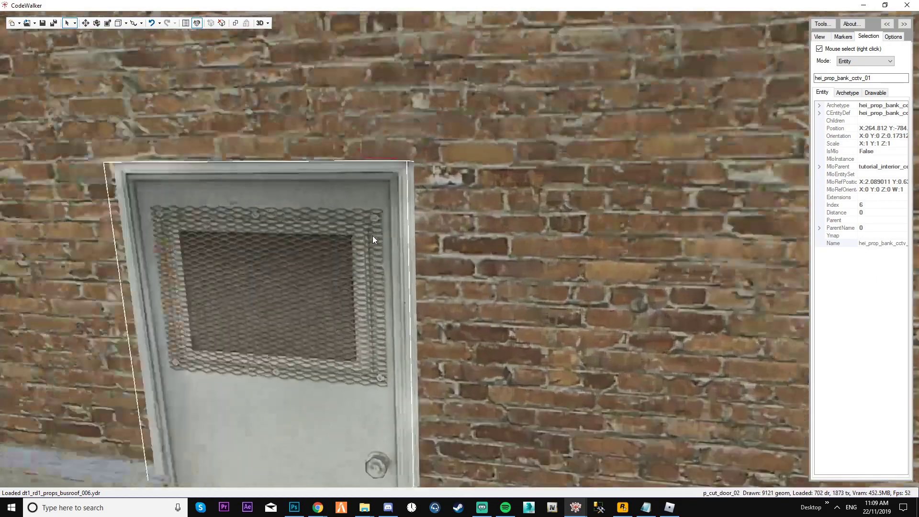
{"action": "scroll", "coordinate": [379, 251], "scroll_direction": "up", "scroll_amount": 4}
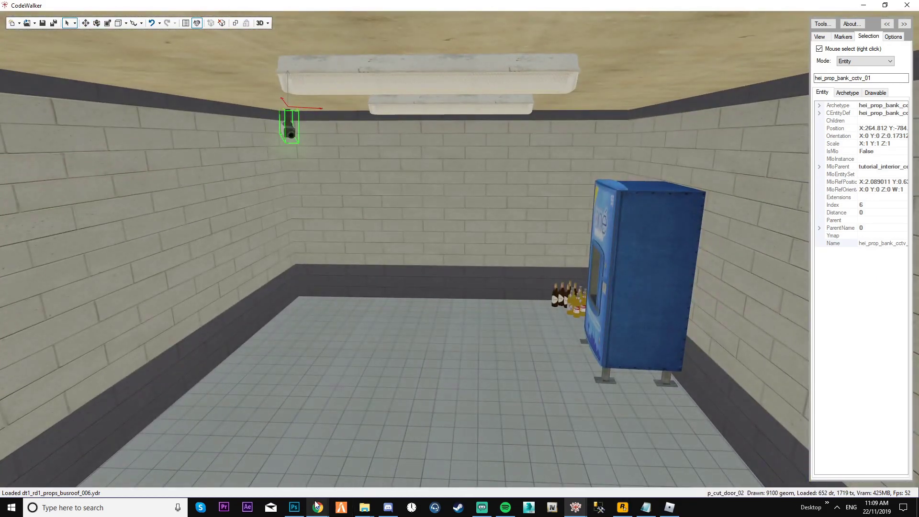
- Return to the PlebMasters object gallery in the browser and search it for "table"
{"action": "mouse_move", "coordinate": [311, 511]}
{"action": "left_click", "coordinate": [369, 462]}
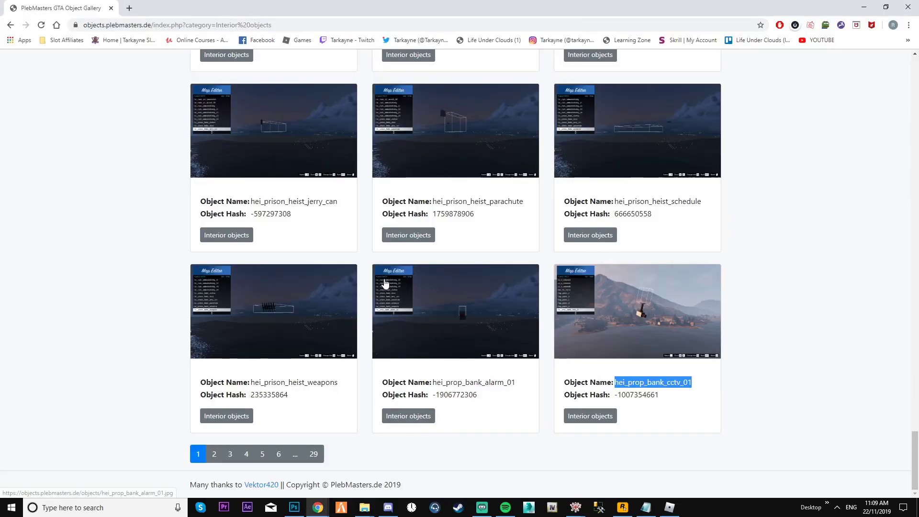
{"action": "scroll", "coordinate": [621, 138], "scroll_direction": "up", "scroll_amount": 20}
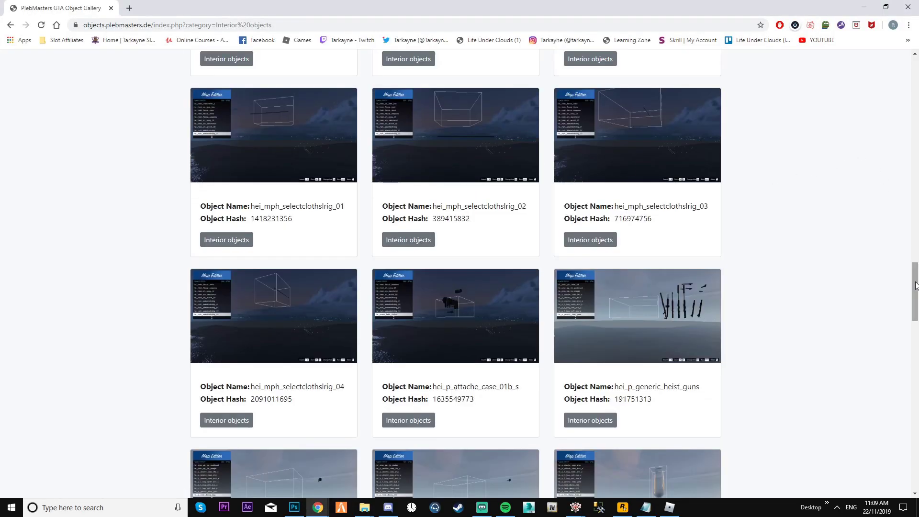
{"action": "left_click_drag", "start_coordinate": [915, 286], "coordinate": [915, 77]}
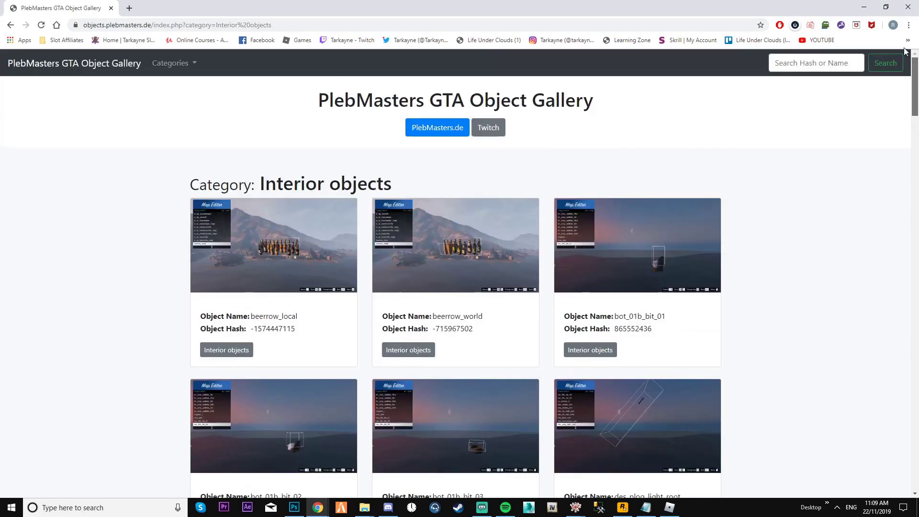
{"action": "left_click", "coordinate": [803, 66]}
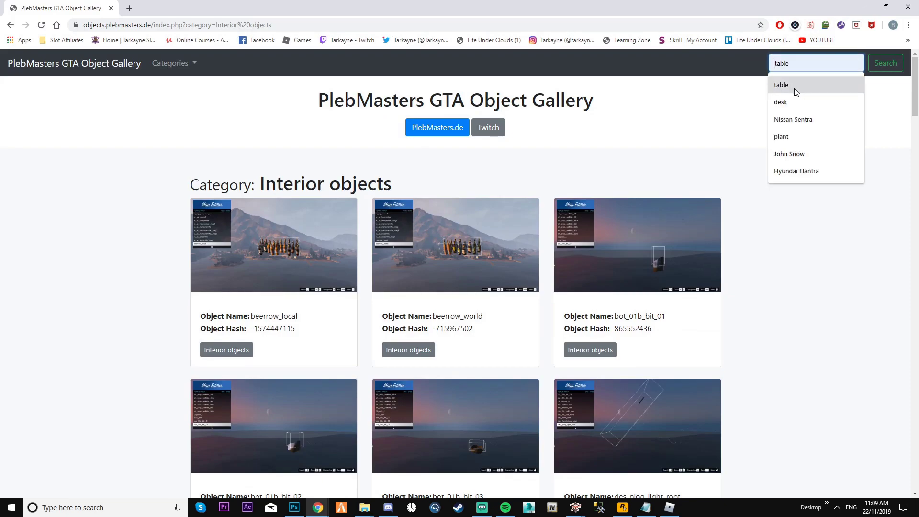
{"action": "left_click", "coordinate": [798, 89]}
{"action": "left_click", "coordinate": [883, 72]}
- Find the green pool table among the table results, copy its name prop_pooltable_02 and minimize the browser
{"action": "scroll", "coordinate": [745, 314], "scroll_direction": "down", "scroll_amount": 3}
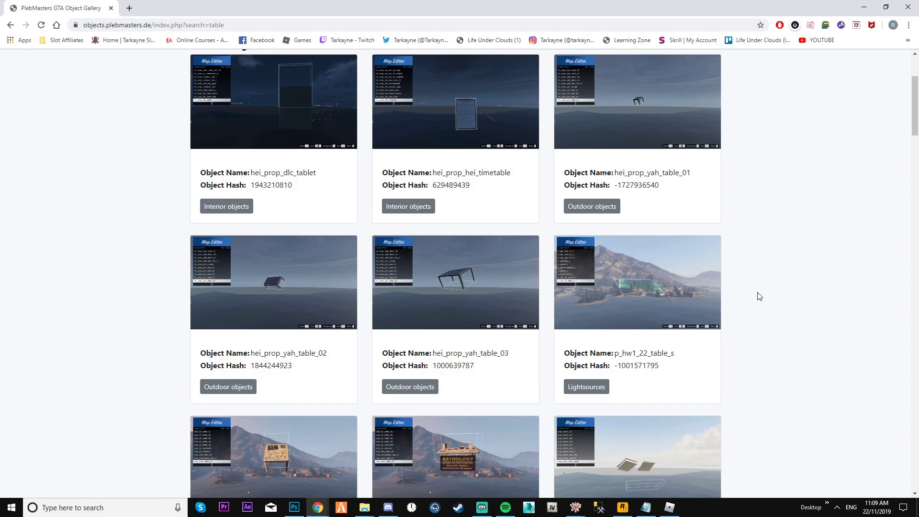
{"action": "scroll", "coordinate": [758, 296], "scroll_direction": "down", "scroll_amount": 3}
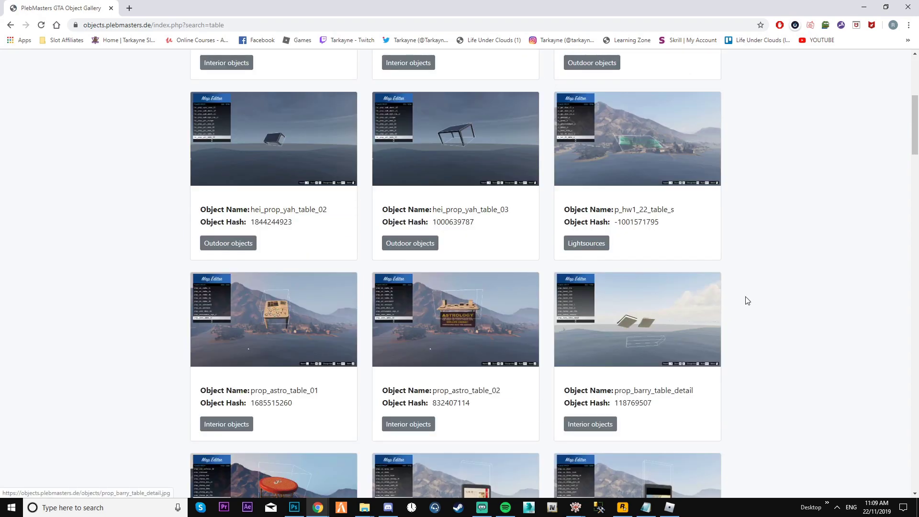
{"action": "scroll", "coordinate": [745, 300], "scroll_direction": "down", "scroll_amount": 3}
{"action": "scroll", "coordinate": [747, 300], "scroll_direction": "down", "scroll_amount": 5}
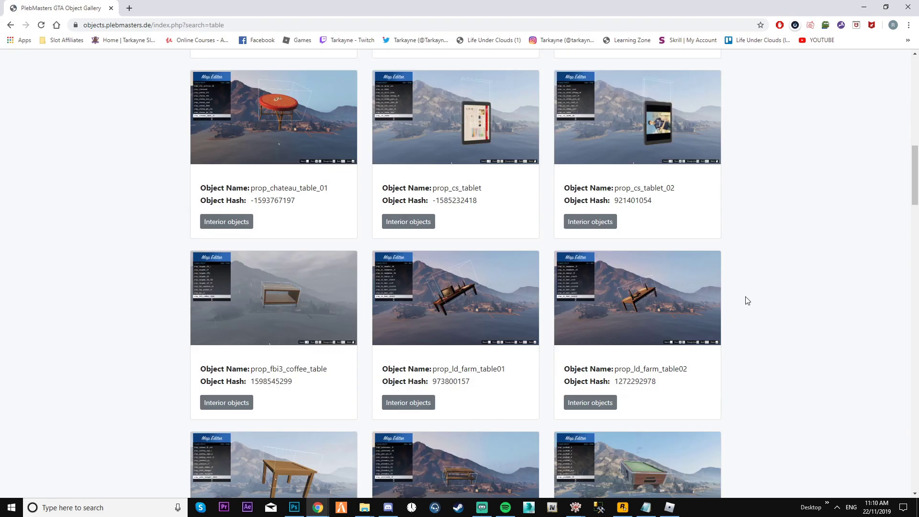
{"action": "scroll", "coordinate": [477, 300], "scroll_direction": "down", "scroll_amount": 1}
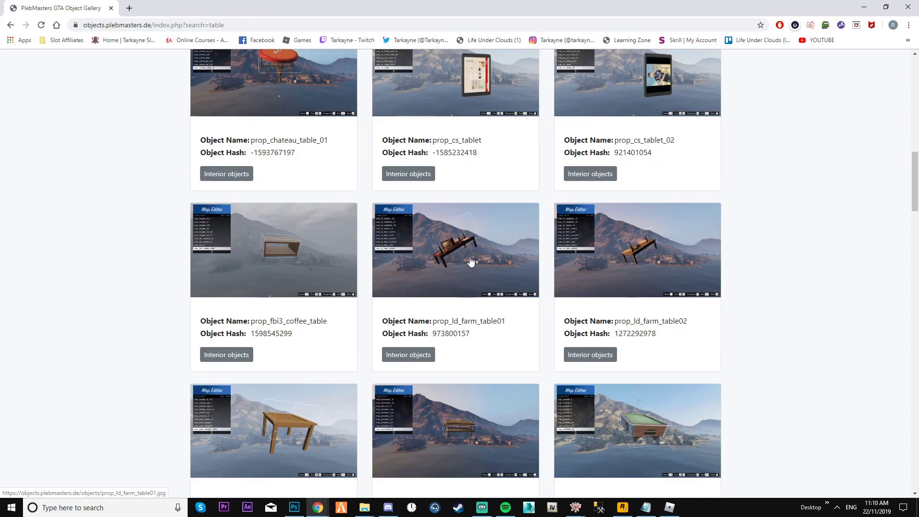
{"action": "scroll", "coordinate": [477, 295], "scroll_direction": "down", "scroll_amount": 3}
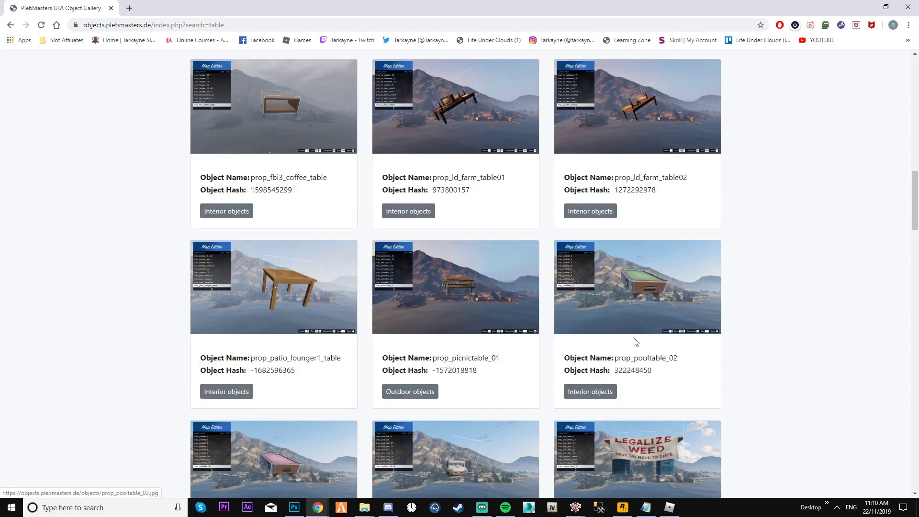
{"action": "double_click", "coordinate": [646, 358]}
{"action": "right_click", "coordinate": [654, 356]}
{"action": "left_click", "coordinate": [670, 362]}
{"action": "left_click", "coordinate": [862, 8]}
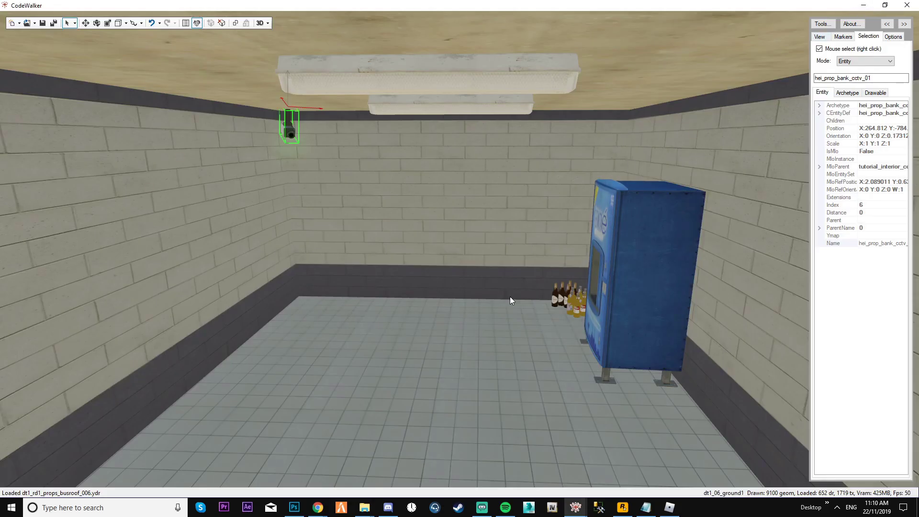
- Bring back the project window and add a new MLO entity to Tutorial_room
{"action": "mouse_move", "coordinate": [577, 505]}
{"action": "left_click", "coordinate": [637, 461]}
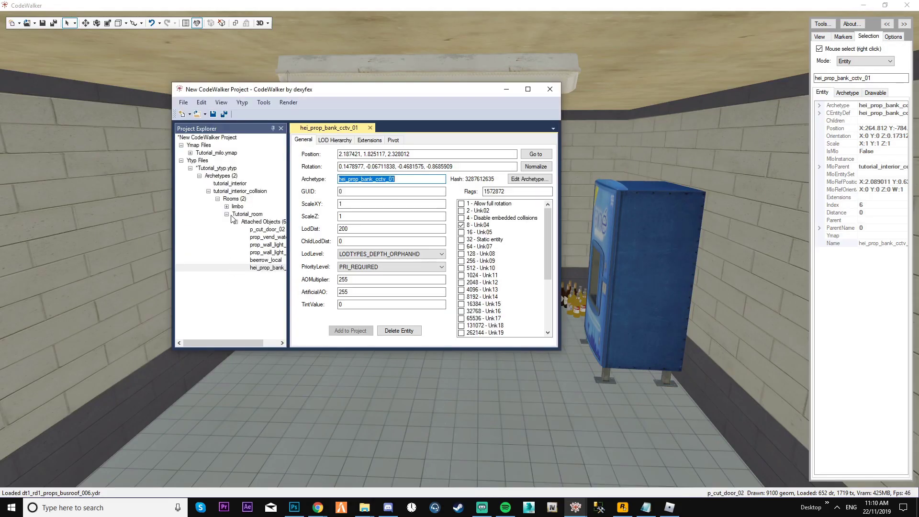
{"action": "left_click", "coordinate": [268, 236]}
{"action": "left_click", "coordinate": [242, 102]}
{"action": "mouse_move", "coordinate": [277, 136]}
{"action": "left_click", "coordinate": [351, 138]}
- Set the new entity's archetype to the copied name prop_pooltable_02 and minimize the project window
{"action": "left_click_drag", "start_coordinate": [368, 175], "coordinate": [299, 179]}
{"action": "key", "text": "ctrl+v"}
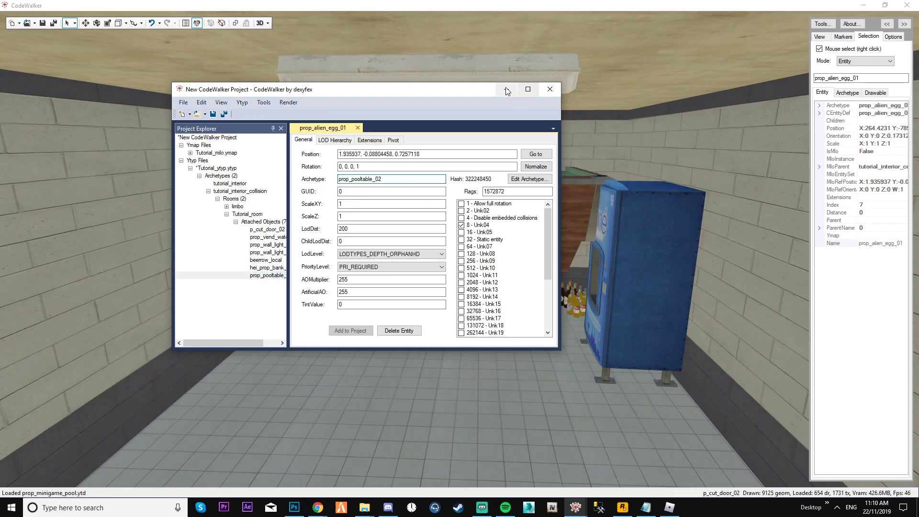
{"action": "left_click", "coordinate": [505, 89]}
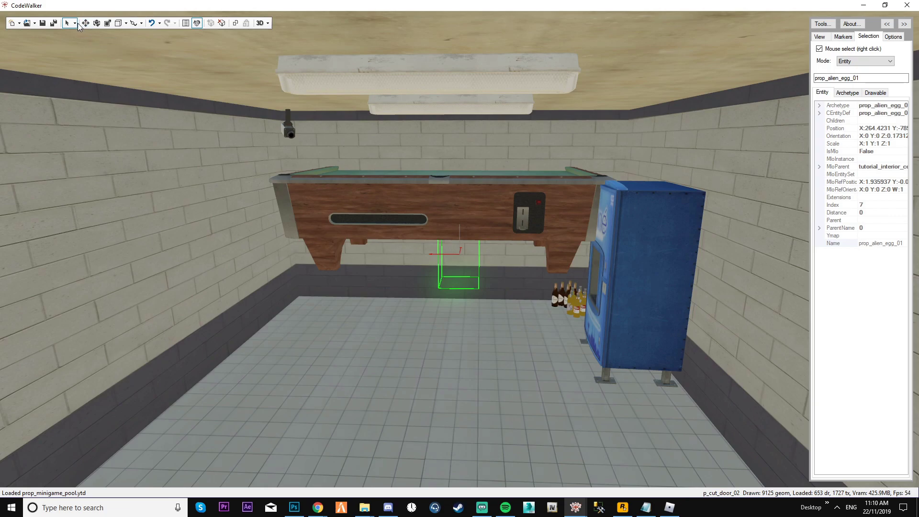
- Lower the pool table toward the floor and rotate it a quarter turn so its short end faces the viewer
{"action": "left_click_drag", "start_coordinate": [459, 218], "coordinate": [457, 280]}
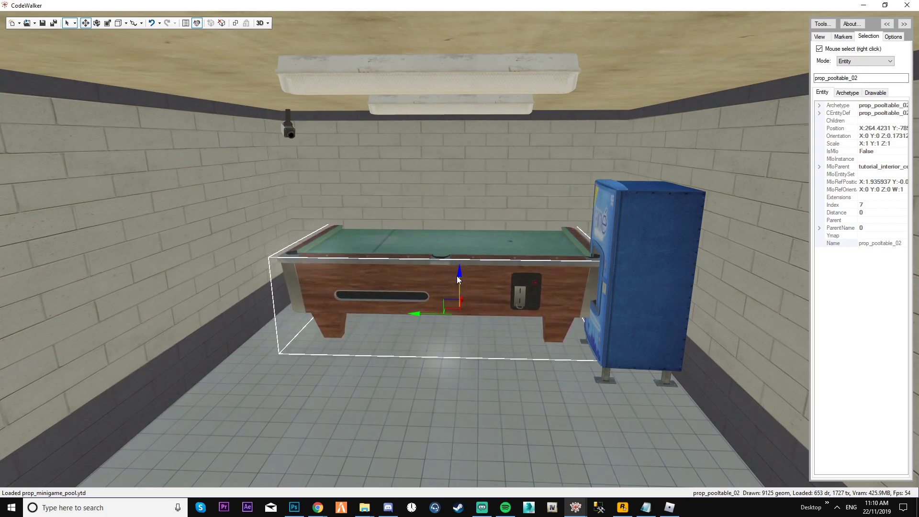
{"action": "key", "text": "e"}
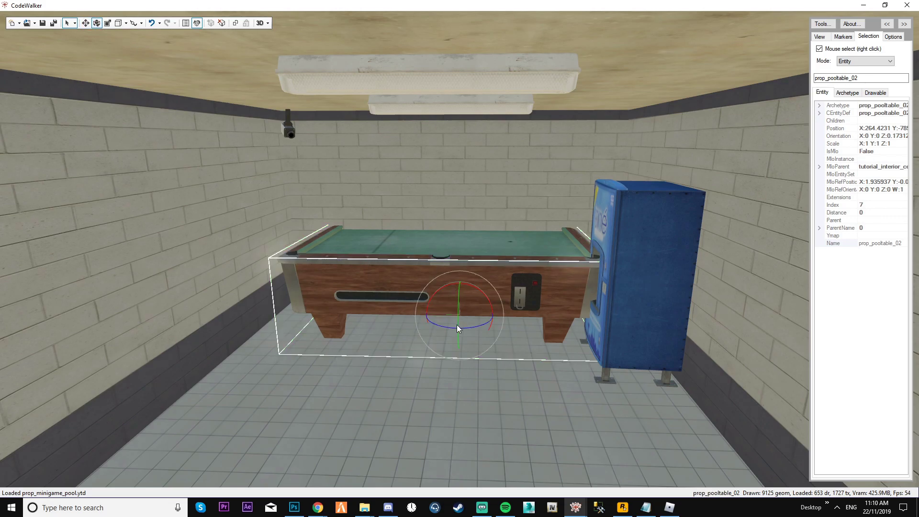
{"action": "left_click_drag", "start_coordinate": [455, 328], "coordinate": [249, 302]}
- Move the pool table across the floor toward the near end of the room, and delete its entity
{"action": "left_click", "coordinate": [85, 23]}
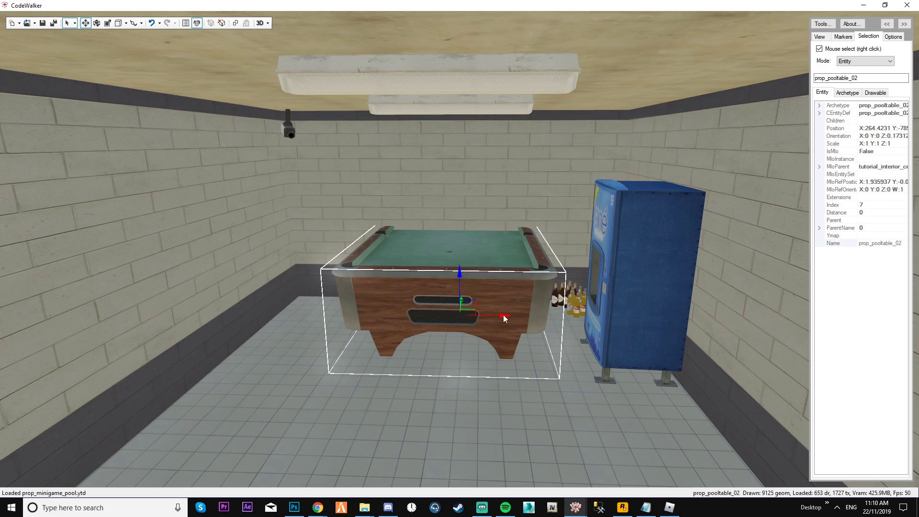
{"action": "left_click_drag", "start_coordinate": [511, 316], "coordinate": [481, 312]}
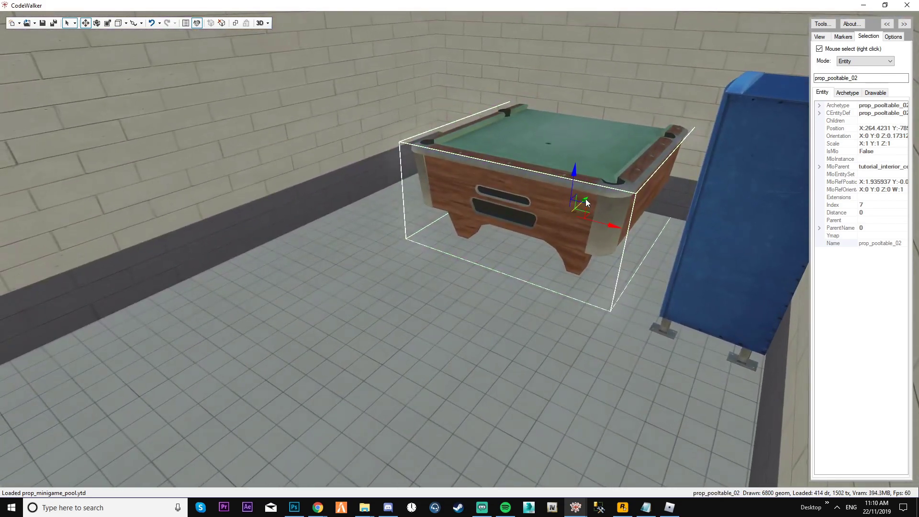
{"action": "left_click_drag", "start_coordinate": [585, 200], "coordinate": [456, 270]}
{"action": "left_click_drag", "start_coordinate": [490, 325], "coordinate": [529, 393]}
{"action": "key", "text": "Delete"}
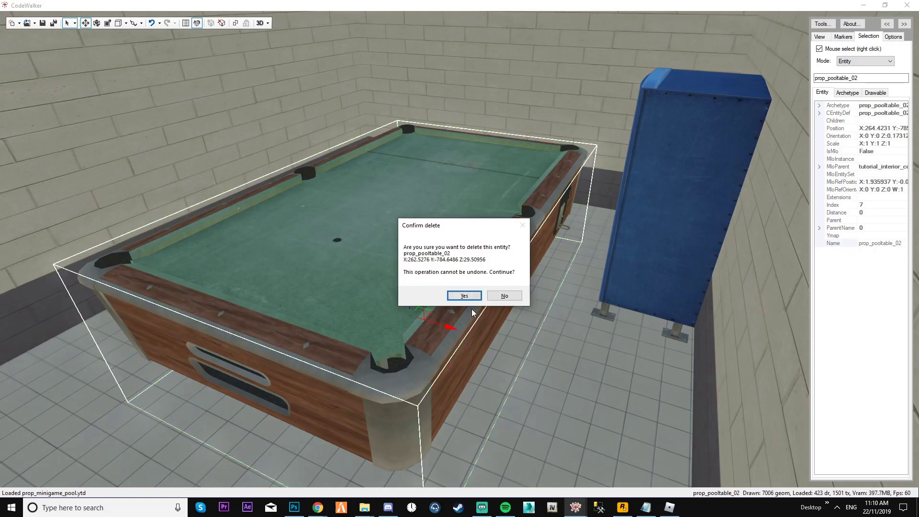
{"action": "left_click", "coordinate": [468, 294]}
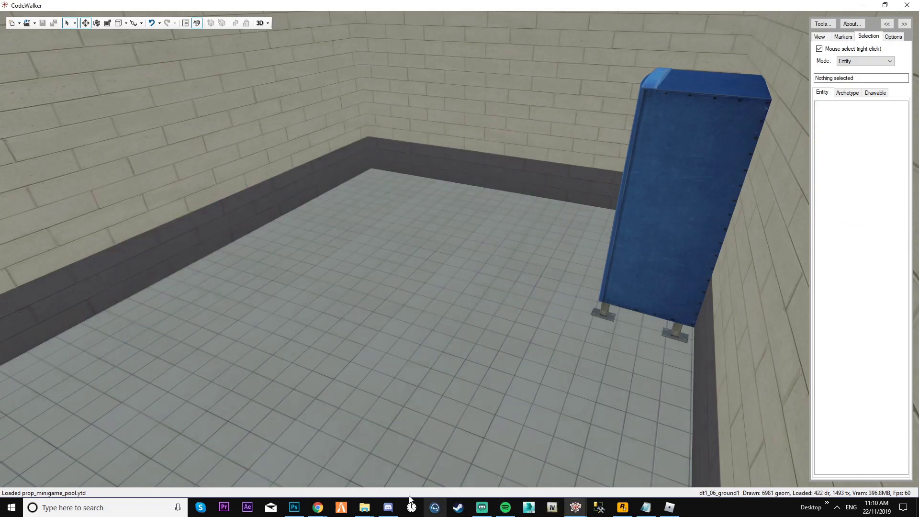
- Return to the gallery, look through the remaining table results for a replacement and open the second results page
{"action": "left_click", "coordinate": [371, 476]}
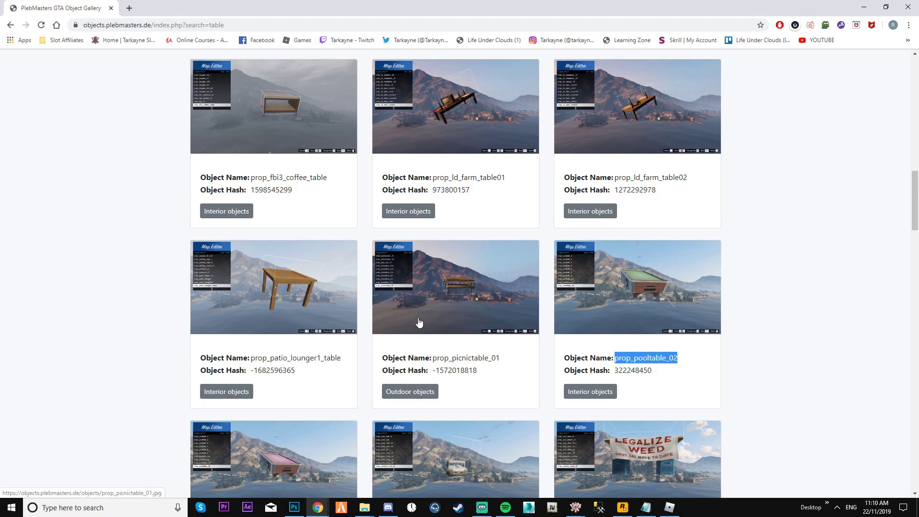
{"action": "scroll", "coordinate": [444, 360], "scroll_direction": "down", "scroll_amount": 3}
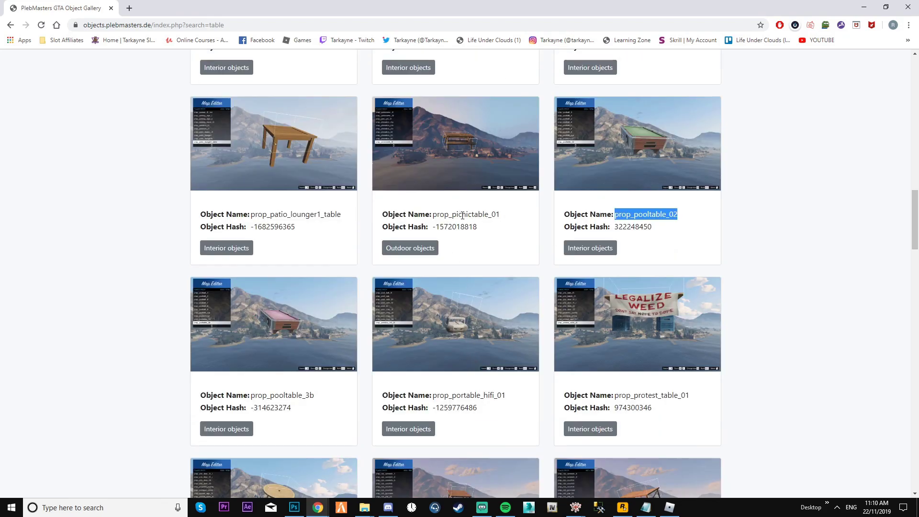
{"action": "scroll", "coordinate": [462, 216], "scroll_direction": "down", "scroll_amount": 3}
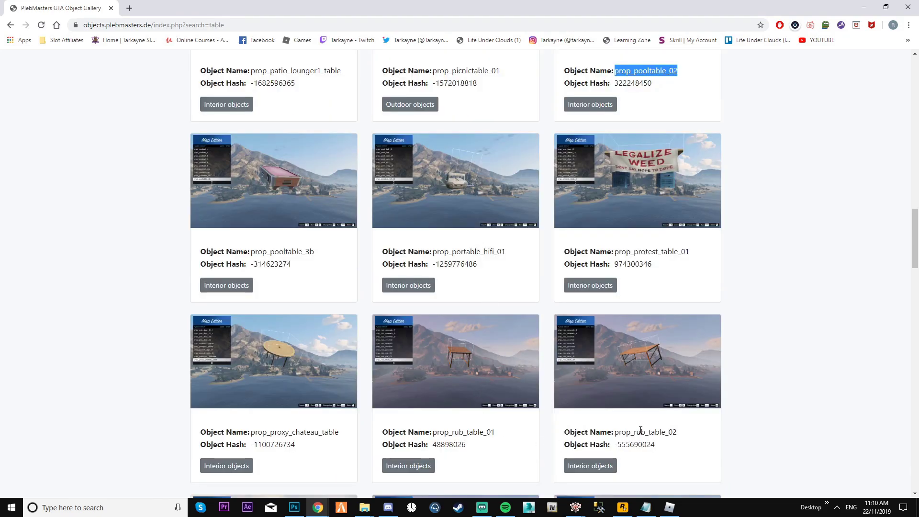
{"action": "scroll", "coordinate": [445, 332], "scroll_direction": "down", "scroll_amount": 5}
{"action": "scroll", "coordinate": [451, 334], "scroll_direction": "down", "scroll_amount": 4}
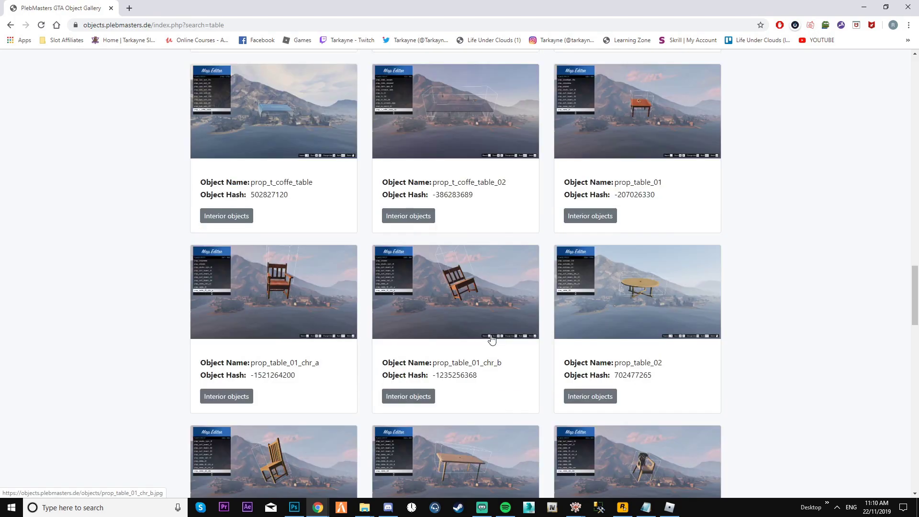
{"action": "scroll", "coordinate": [648, 367], "scroll_direction": "down", "scroll_amount": 6}
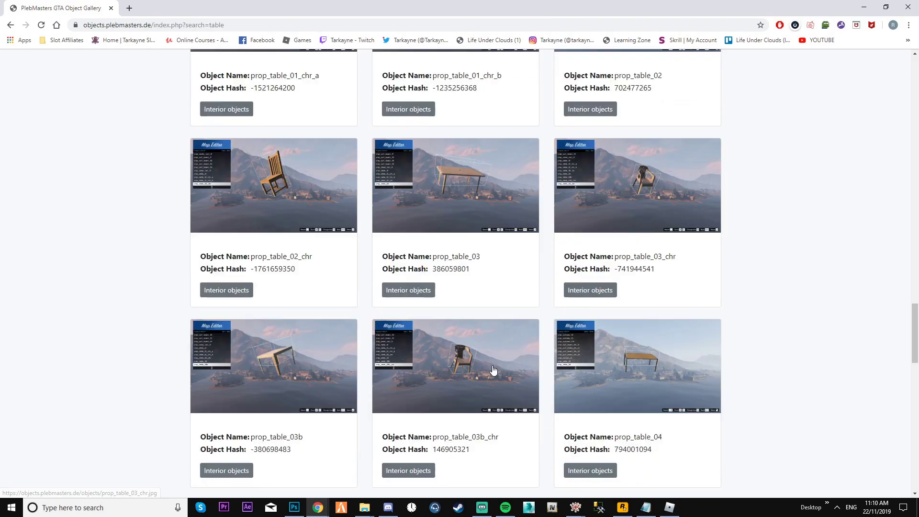
{"action": "scroll", "coordinate": [650, 378], "scroll_direction": "down", "scroll_amount": 9}
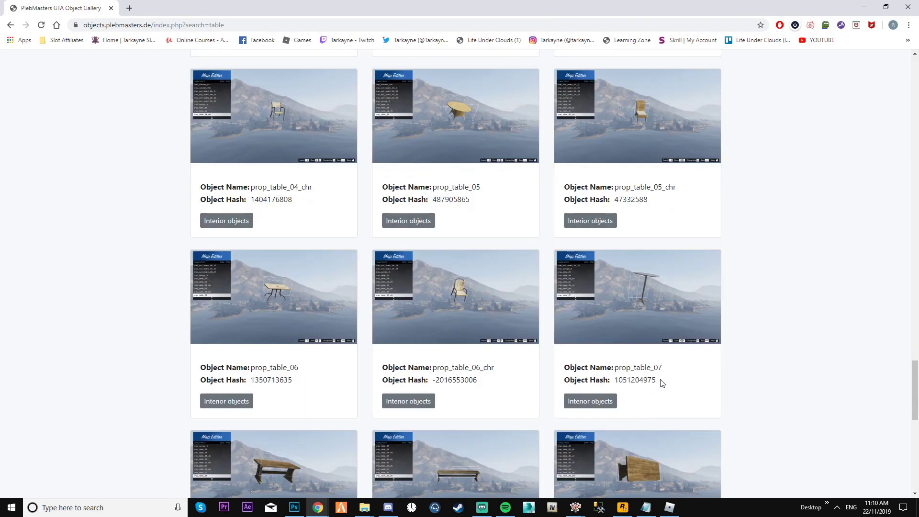
{"action": "scroll", "coordinate": [708, 364], "scroll_direction": "down", "scroll_amount": 4}
{"action": "scroll", "coordinate": [383, 316], "scroll_direction": "down", "scroll_amount": 4}
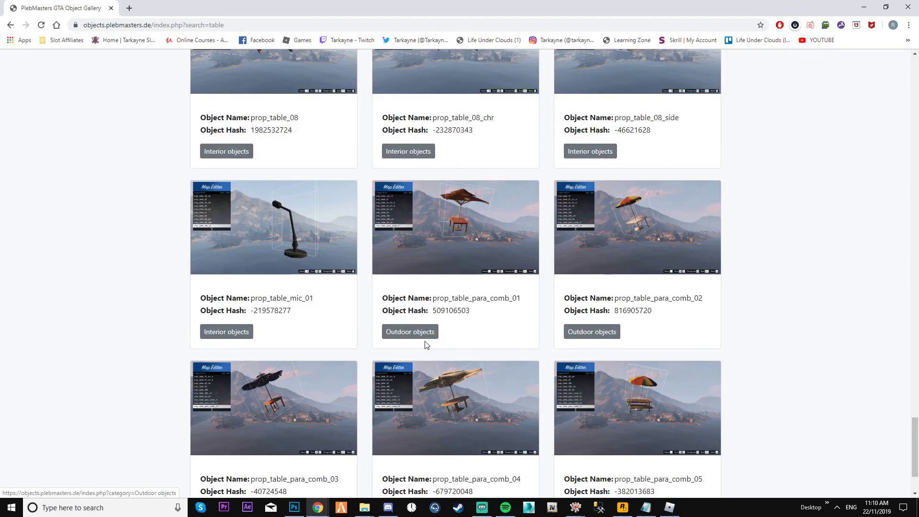
{"action": "scroll", "coordinate": [449, 401], "scroll_direction": "down", "scroll_amount": 2}
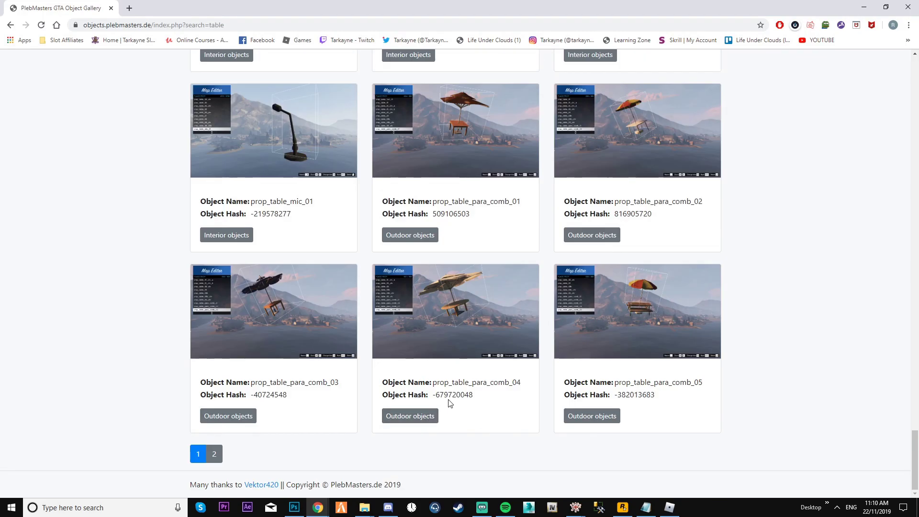
{"action": "left_click", "coordinate": [214, 453]}
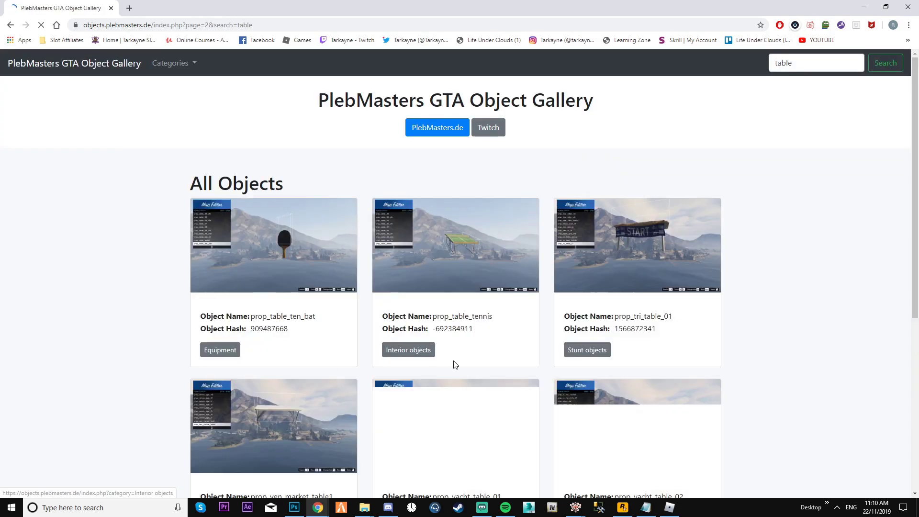
- Look through the second page of table results and copy the object name prop_ven_market_table1
{"action": "scroll", "coordinate": [506, 347], "scroll_direction": "down", "scroll_amount": 6}
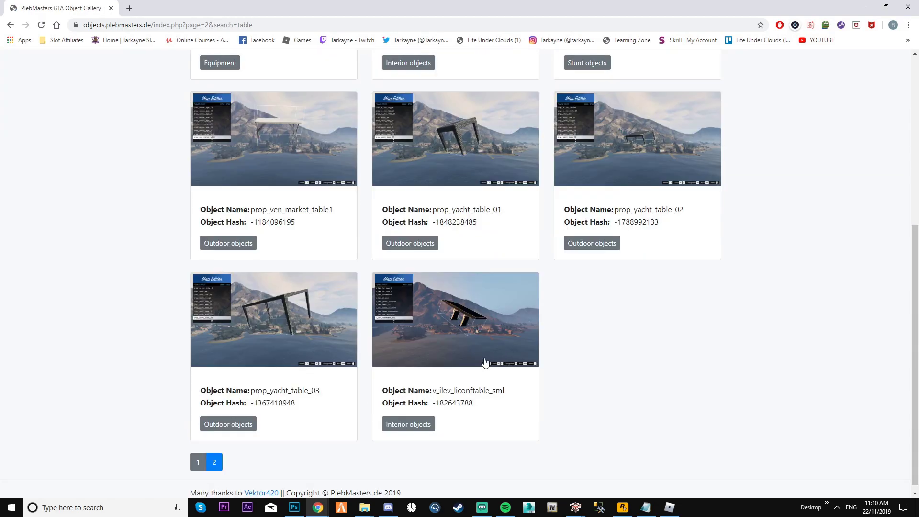
{"action": "scroll", "coordinate": [289, 392], "scroll_direction": "up", "scroll_amount": 5}
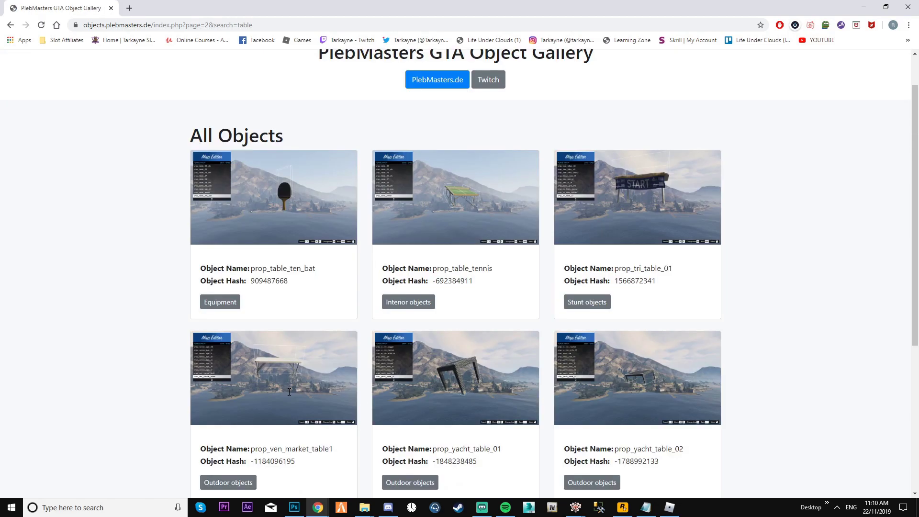
{"action": "double_click", "coordinate": [305, 447]}
{"action": "key", "text": "ctrl+c"}
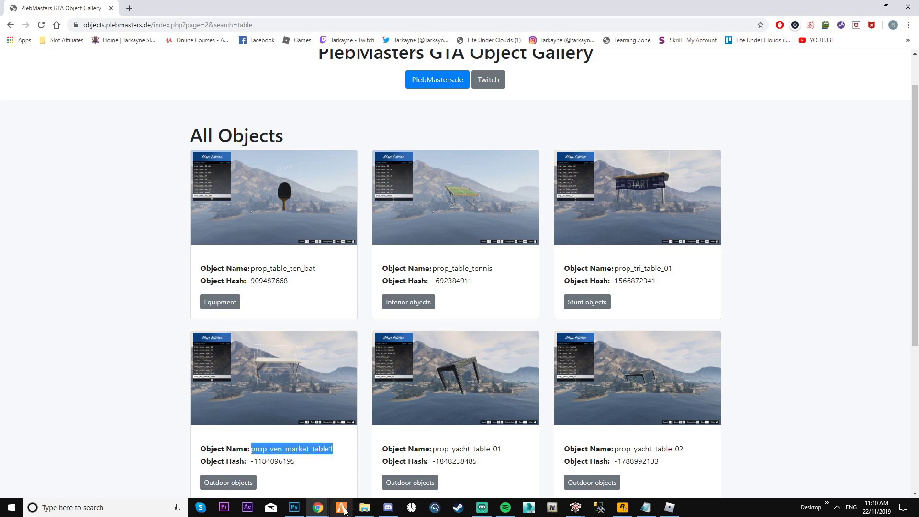
- Return to the CodeWalker project and create a new MLO entity, with the beerrow_local object as the current selection
{"action": "left_click", "coordinate": [627, 460]}
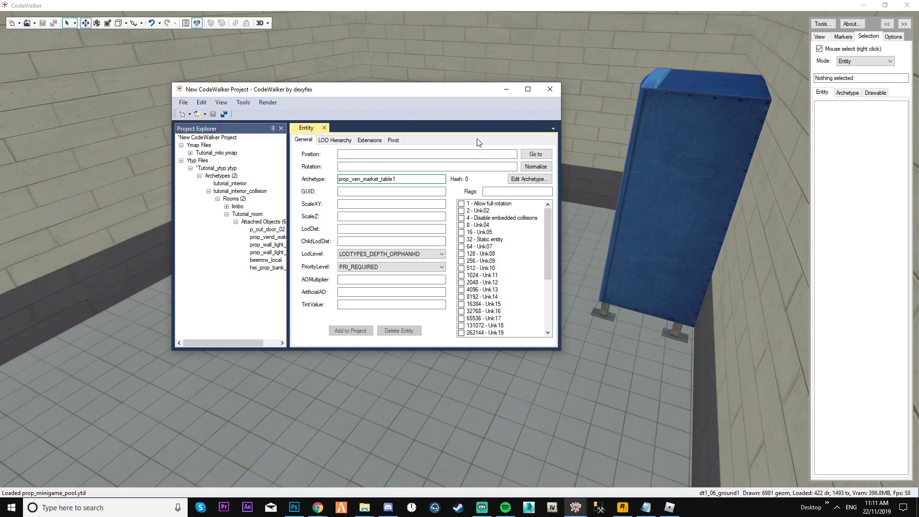
{"action": "left_click", "coordinate": [506, 89]}
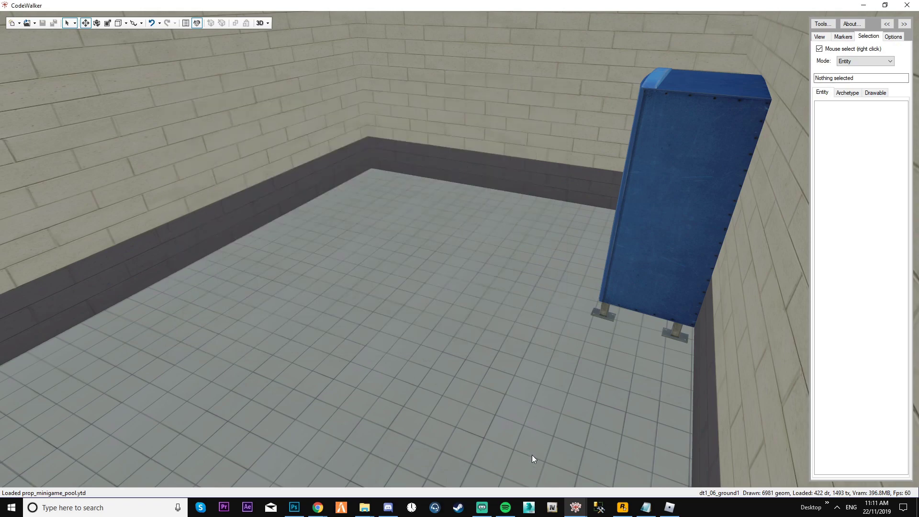
{"action": "mouse_move", "coordinate": [575, 508]}
{"action": "left_click", "coordinate": [632, 460]}
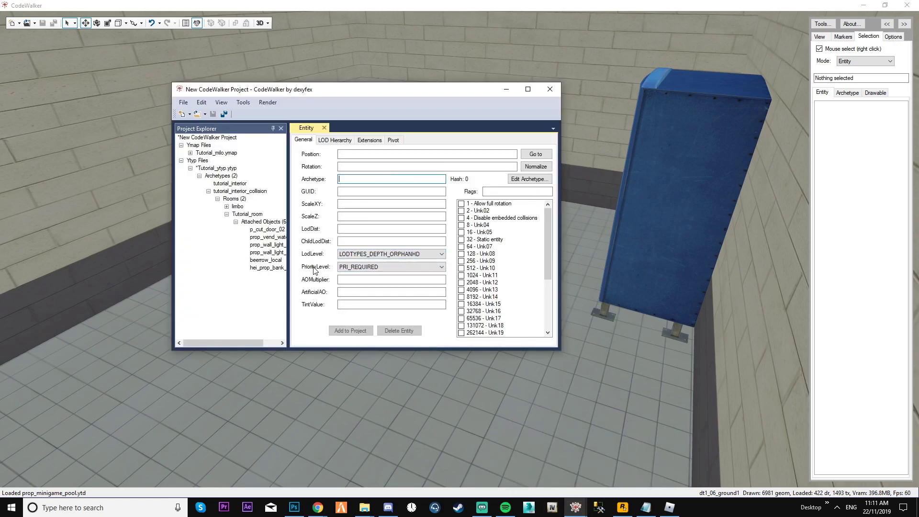
{"action": "left_click", "coordinate": [277, 261]}
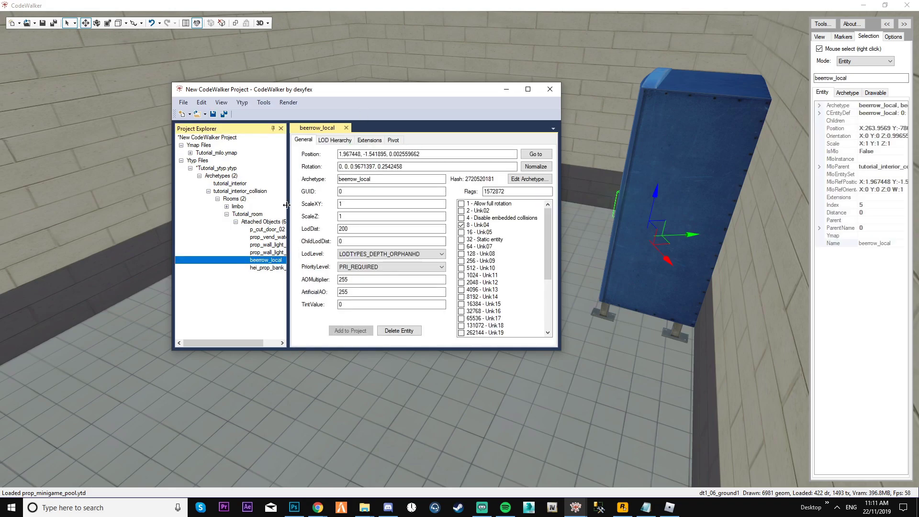
{"action": "left_click", "coordinate": [242, 102]}
{"action": "mouse_move", "coordinate": [275, 139]}
{"action": "left_click", "coordinate": [352, 137]}
- Set the new entity's archetype to prop_ven_market_table1 and move the table against the side wall, to about 0.57, 1.63, 0.45
{"action": "double_click", "coordinate": [400, 181]}
{"action": "key", "text": "ctrl+v"}
{"action": "left_click", "coordinate": [507, 89]}
{"action": "left_click_drag", "start_coordinate": [462, 232], "coordinate": [263, 191]}
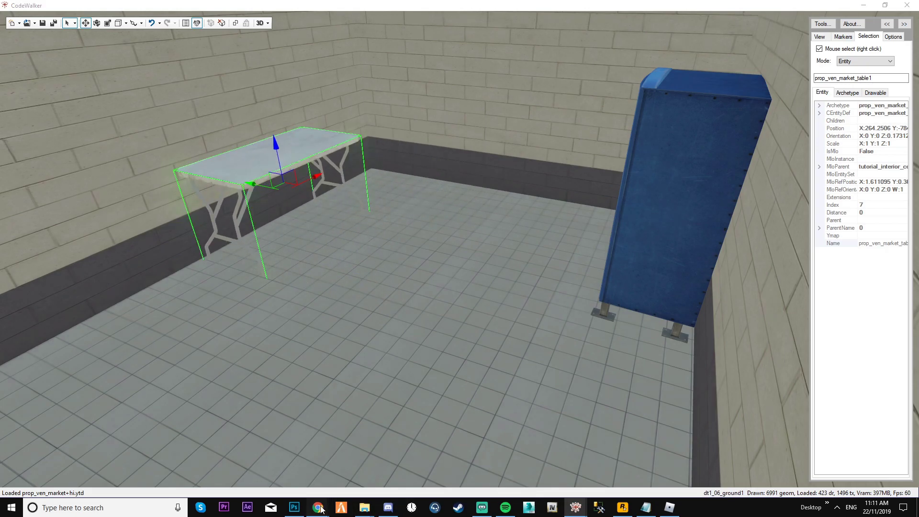
- Switch back to the PlebMasters gallery and search it for chair
{"action": "left_click", "coordinate": [358, 455]}
{"action": "scroll", "coordinate": [559, 169], "scroll_direction": "up", "scroll_amount": 1}
{"action": "double_click", "coordinate": [799, 63]}
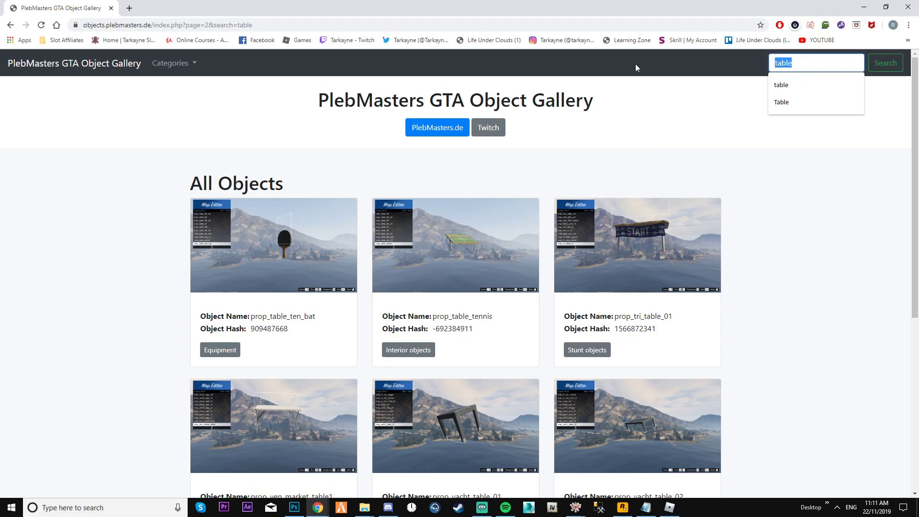
{"action": "type", "text": "chair"}
{"action": "left_click", "coordinate": [790, 86]}
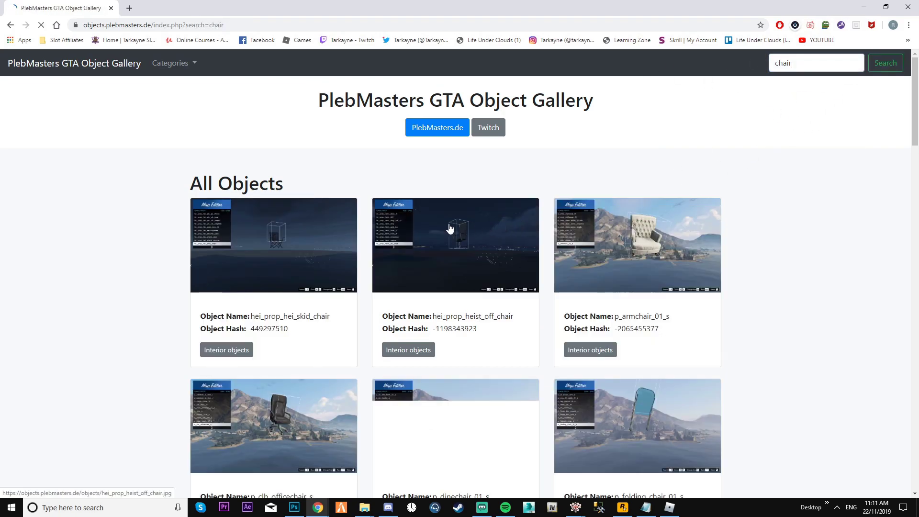
- Preview the first chair result's picture at full size and copy the object name hei_prop_hei_skid_chair
{"action": "left_click", "coordinate": [349, 254]}
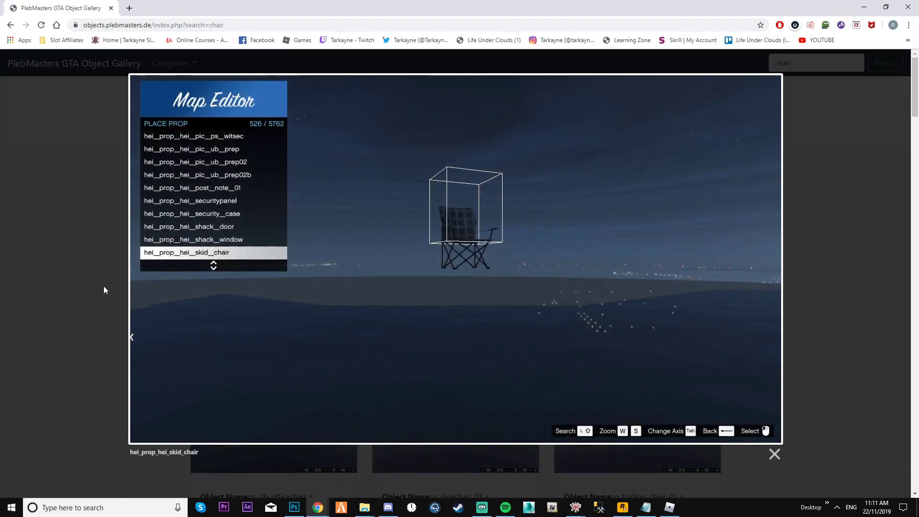
{"action": "left_click", "coordinate": [104, 290]}
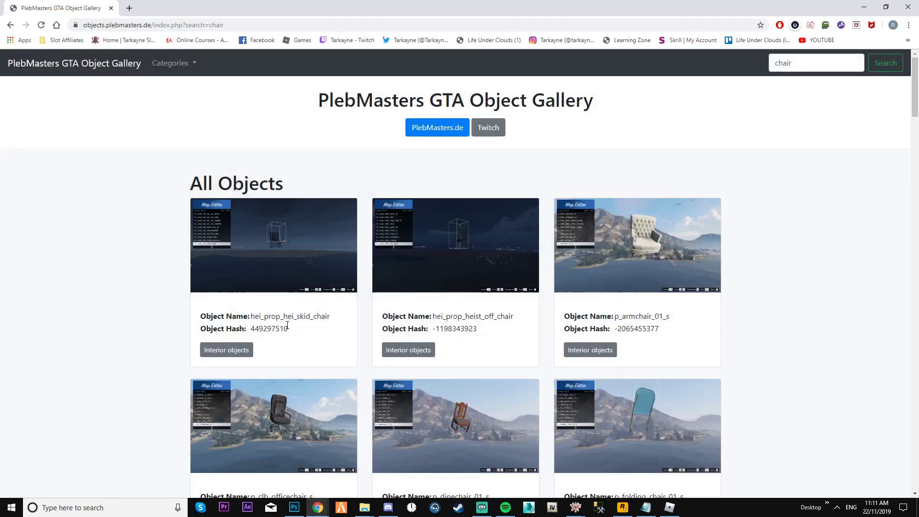
{"action": "double_click", "coordinate": [289, 316]}
{"action": "right_click", "coordinate": [296, 317]}
{"action": "left_click", "coordinate": [316, 326]}
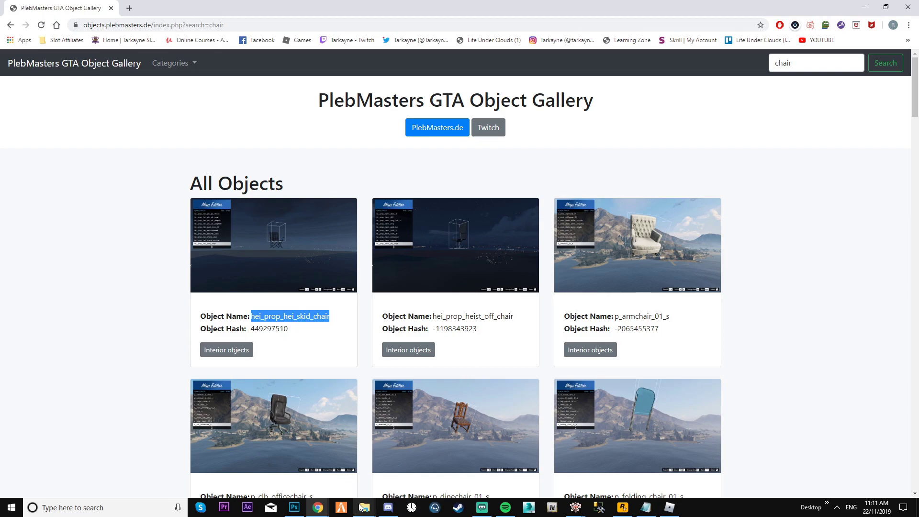
- In the CodeWalker project, create another MLO entity and set its archetype to hei_prop_hei_skid_chair
{"action": "left_click", "coordinate": [576, 506]}
{"action": "left_click", "coordinate": [625, 462]}
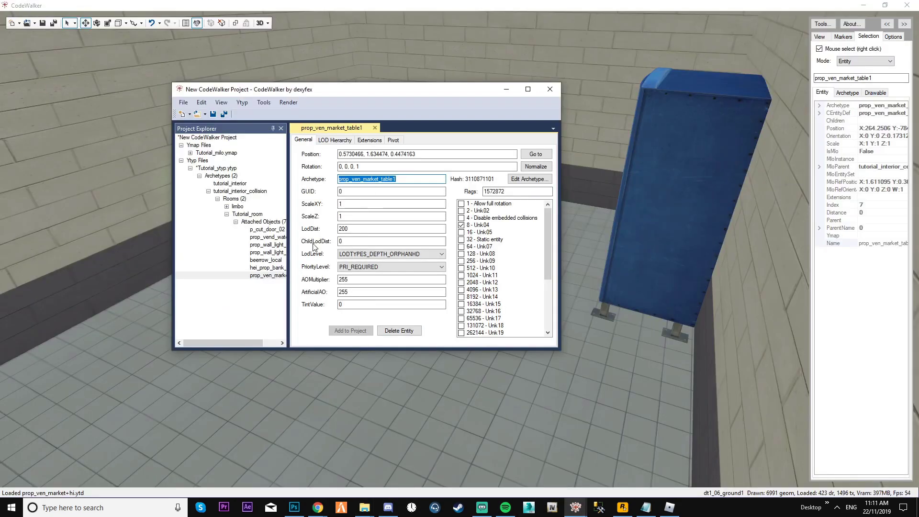
{"action": "left_click", "coordinate": [267, 252]}
{"action": "left_click", "coordinate": [242, 102]}
{"action": "mouse_move", "coordinate": [258, 138]}
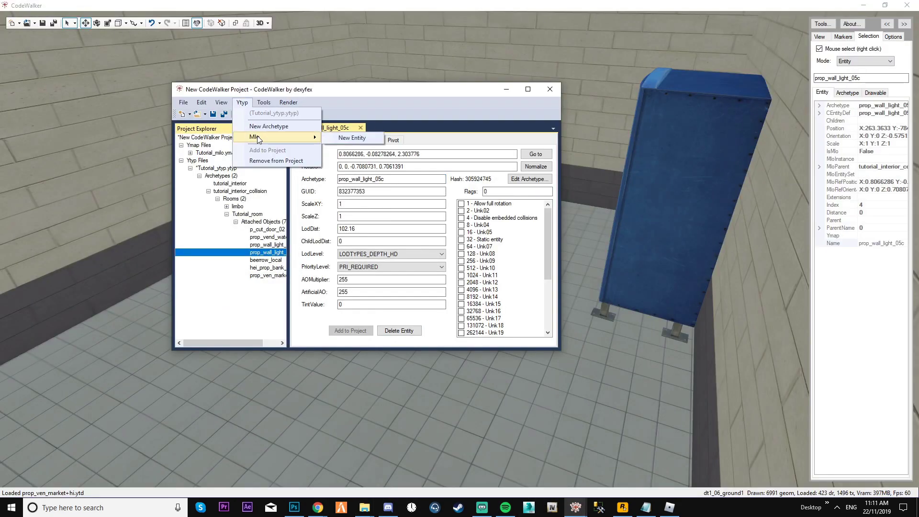
{"action": "left_click", "coordinate": [352, 141]}
{"action": "left_click_drag", "start_coordinate": [409, 179], "coordinate": [335, 178]}
{"action": "key", "text": "ctrl+v"}
{"action": "left_click", "coordinate": [506, 90]}
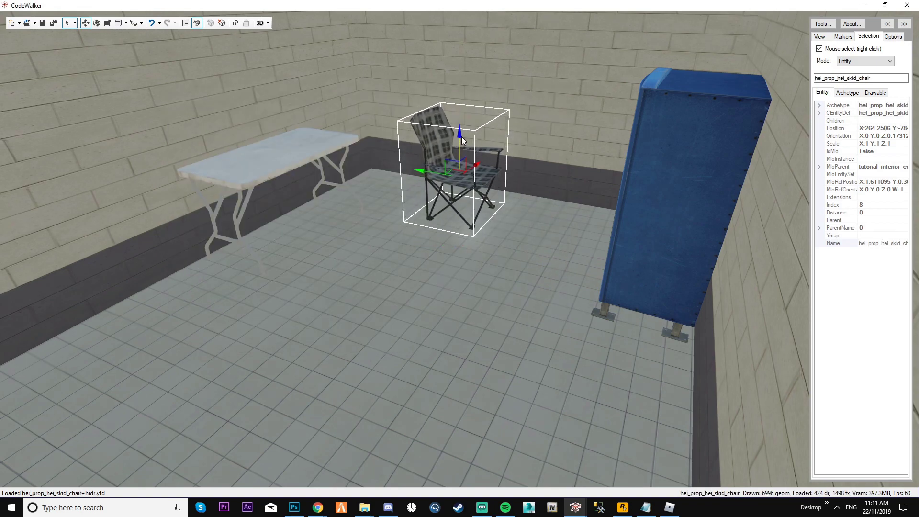
- Rotate the camping chair to face the viewer and move it near the table, to about 1.49, 0.74, 0.41
{"action": "left_click_drag", "start_coordinate": [461, 137], "coordinate": [463, 141]}
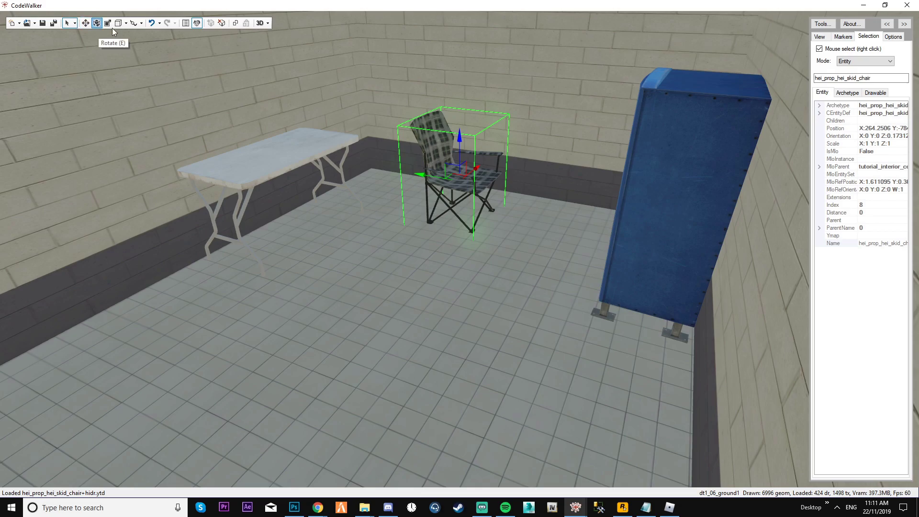
{"action": "left_click_drag", "start_coordinate": [477, 192], "coordinate": [421, 188]}
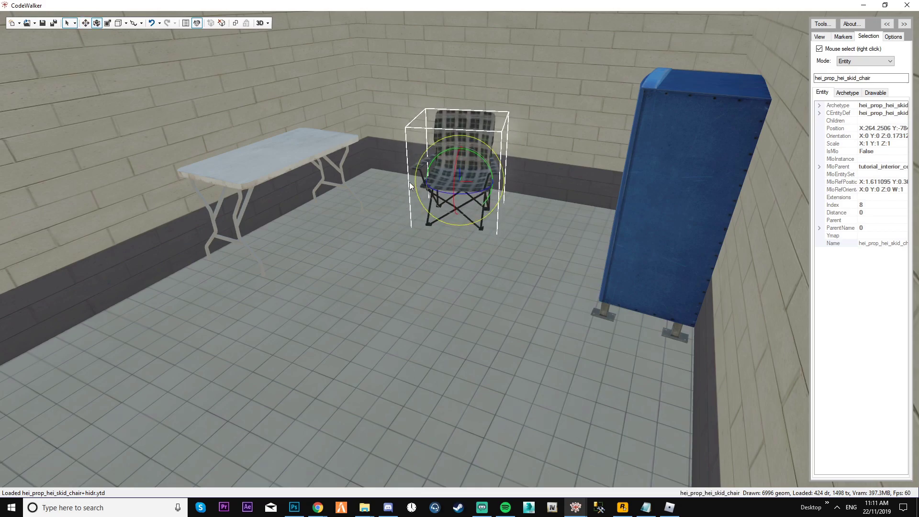
{"action": "left_click", "coordinate": [86, 23]}
{"action": "left_click_drag", "start_coordinate": [480, 177], "coordinate": [451, 184]}
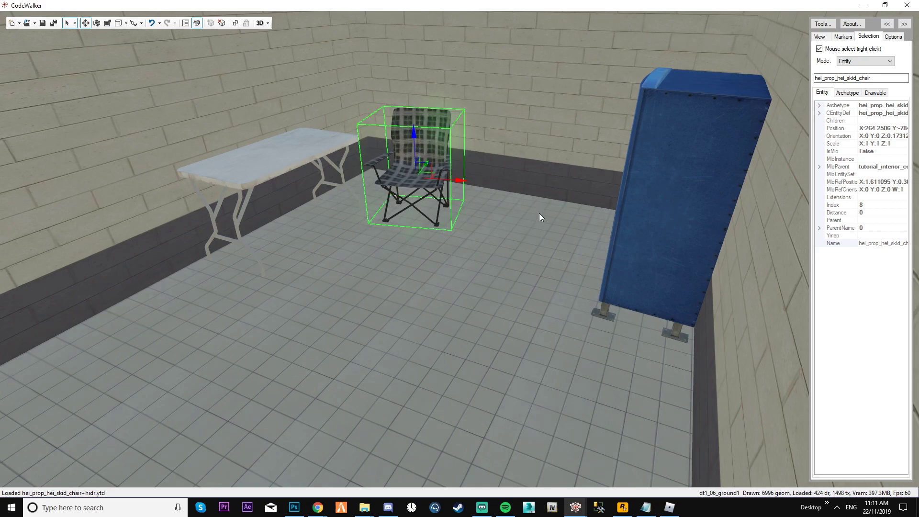
- Save Tutorial_ytyp.ytyp into the Tutorial resource's stream folder, replacing the existing file
{"action": "left_click_drag", "start_coordinate": [539, 214], "coordinate": [535, 179]}
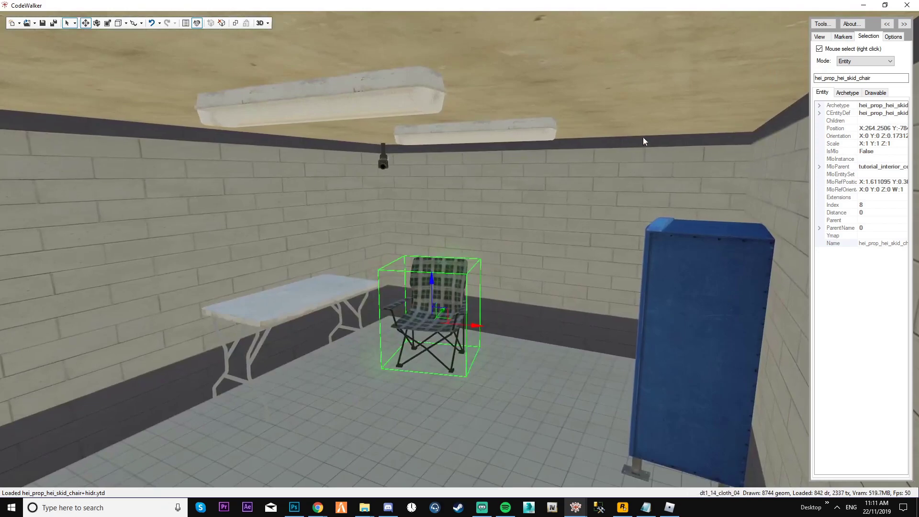
{"action": "left_click", "coordinate": [19, 25]}
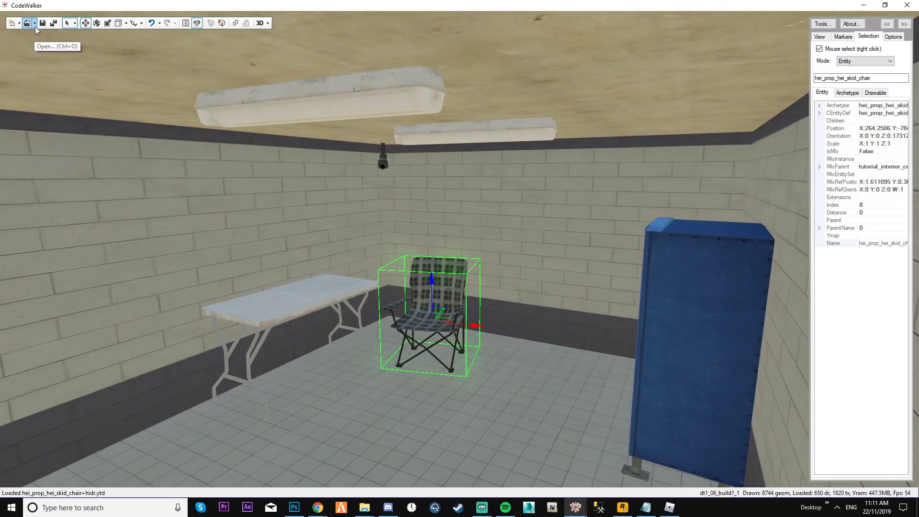
{"action": "mouse_move", "coordinate": [575, 508]}
{"action": "left_click", "coordinate": [612, 472]}
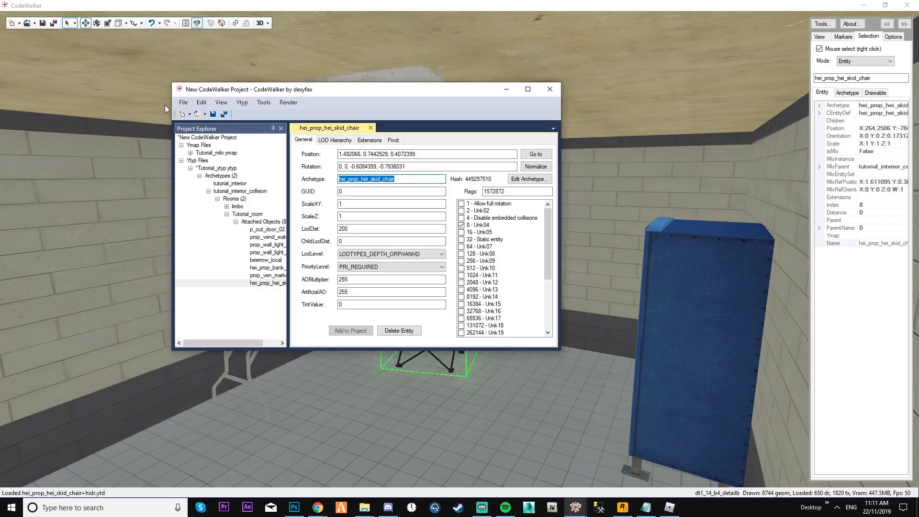
{"action": "left_click", "coordinate": [183, 102]}
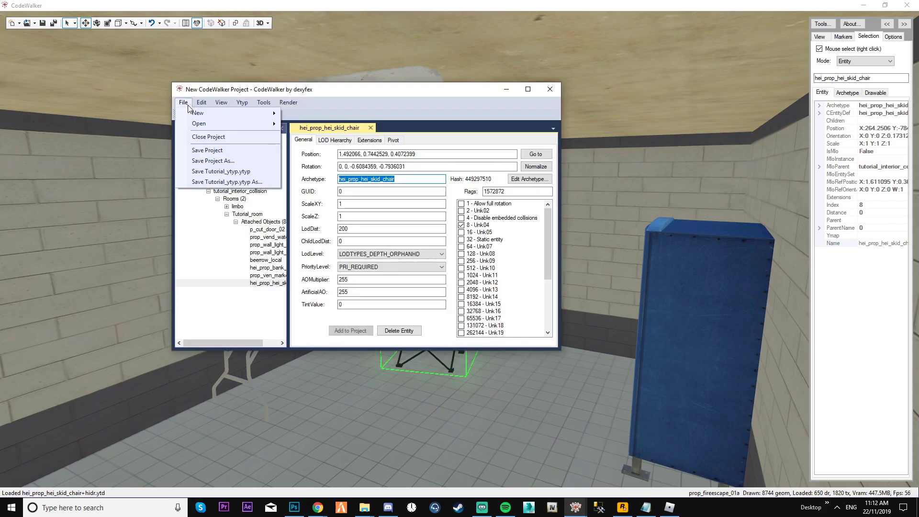
{"action": "left_click", "coordinate": [239, 171]}
{"action": "left_click", "coordinate": [317, 165]}
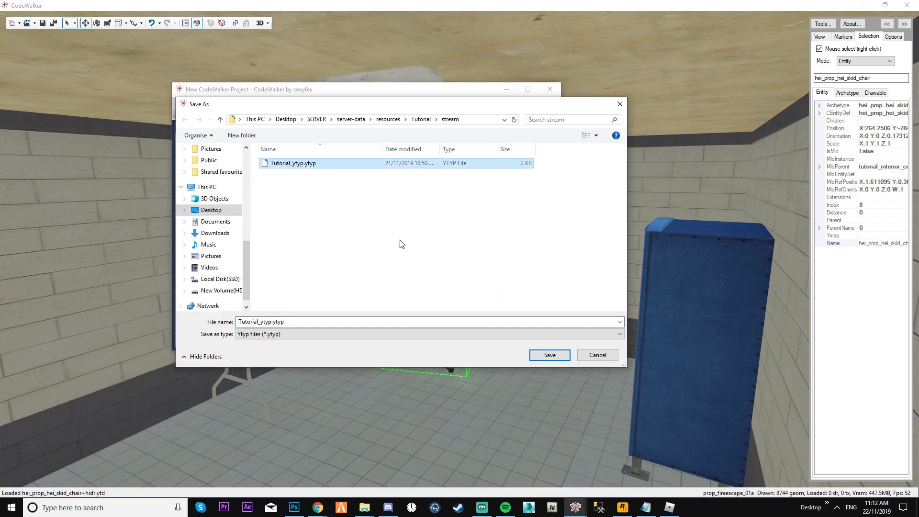
{"action": "left_click", "coordinate": [549, 355]}
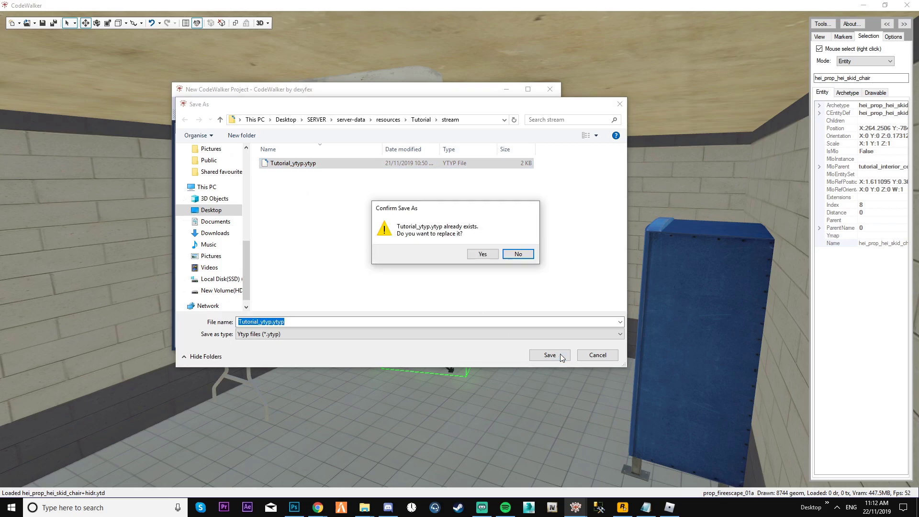
{"action": "left_click", "coordinate": [482, 254]}
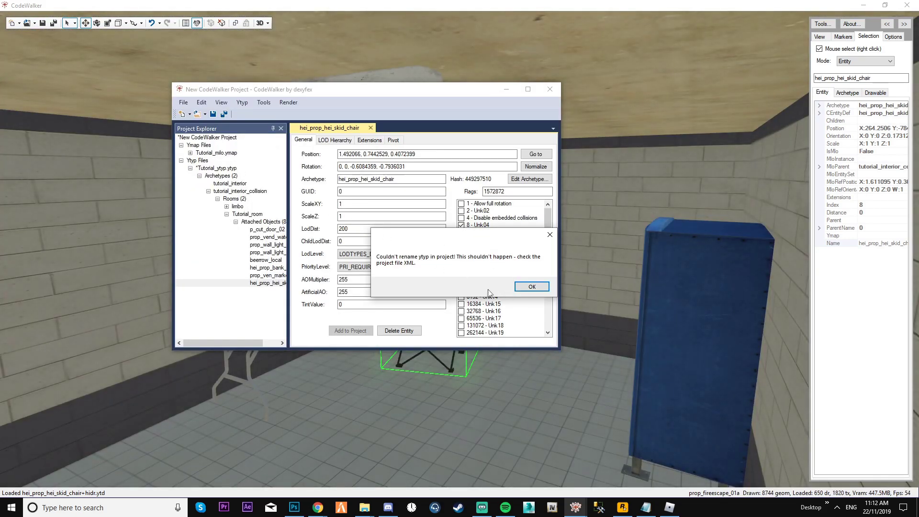
{"action": "left_click", "coordinate": [531, 287]}
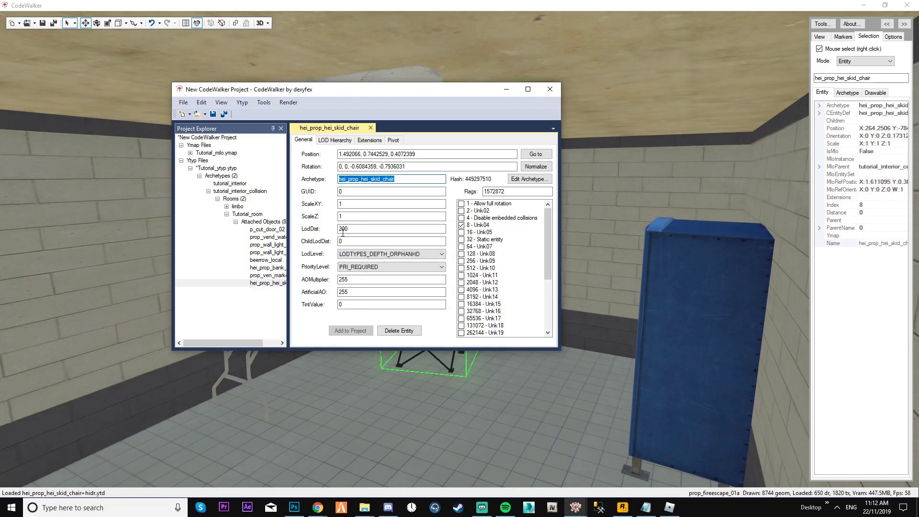
- Select Tutorial_milo.ymap in the project and save it
{"action": "left_click", "coordinate": [229, 154]}
{"action": "left_click", "coordinate": [183, 102]}
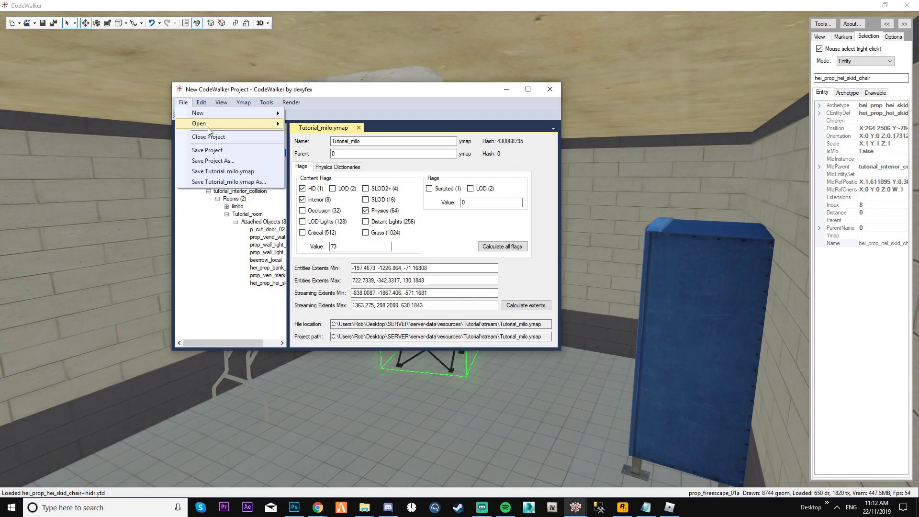
{"action": "left_click", "coordinate": [230, 171]}
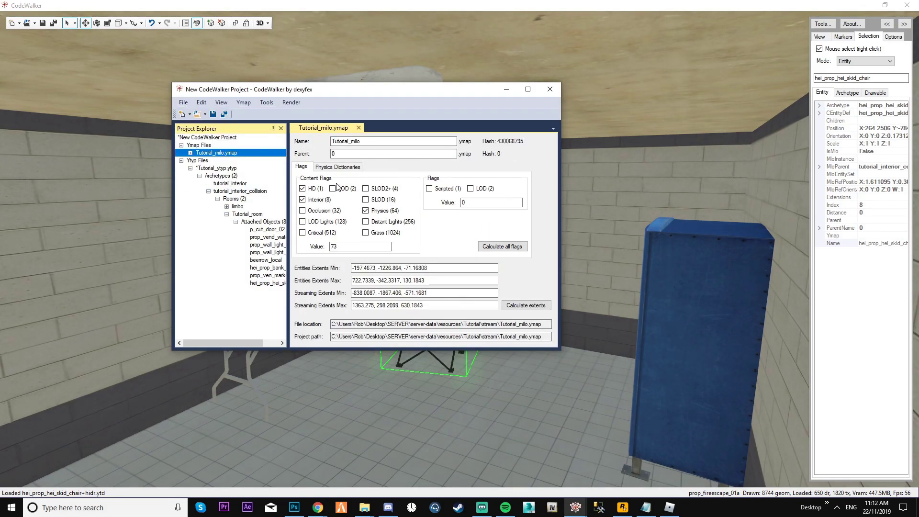
- Generate the project manifest and save it as _manifest.ymf in the stream folder, replacing the existing file
{"action": "left_click", "coordinate": [249, 103]}
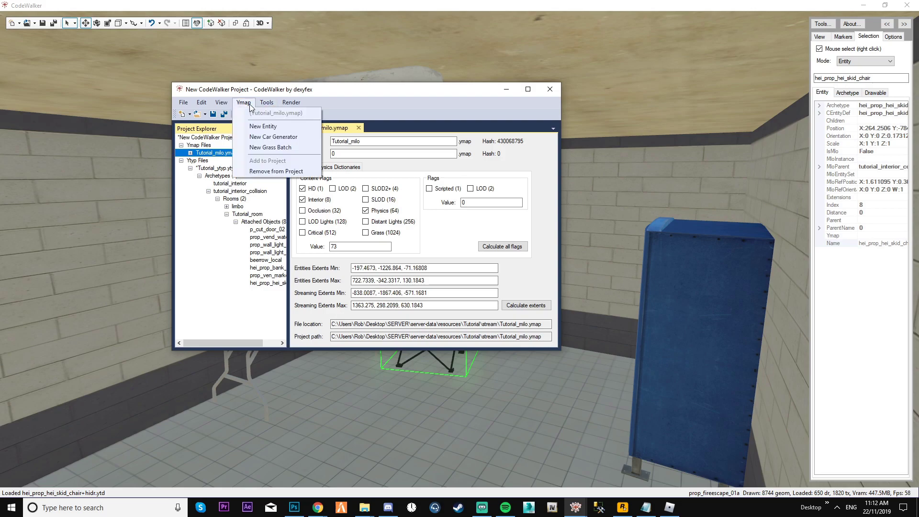
{"action": "mouse_move", "coordinate": [264, 106]}
{"action": "left_click", "coordinate": [298, 113]}
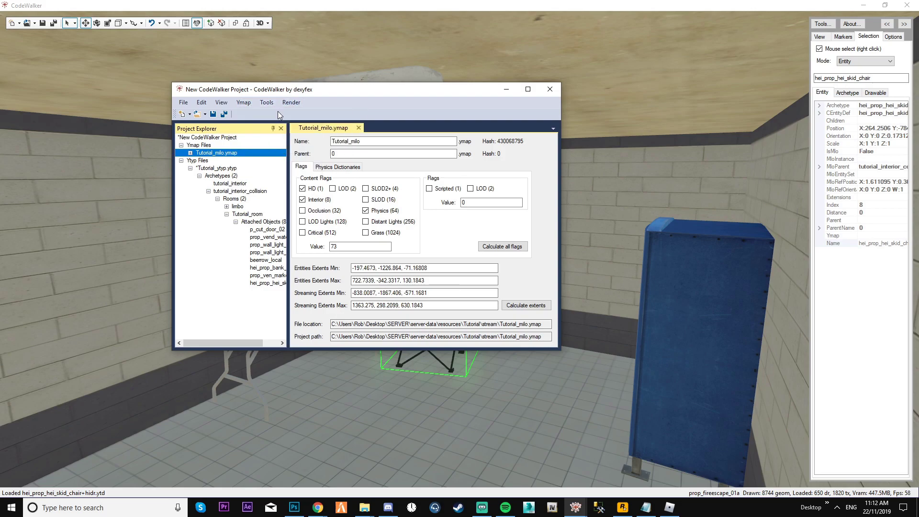
{"action": "left_click", "coordinate": [318, 142]}
{"action": "left_click", "coordinate": [319, 143]}
{"action": "left_click", "coordinate": [341, 142]}
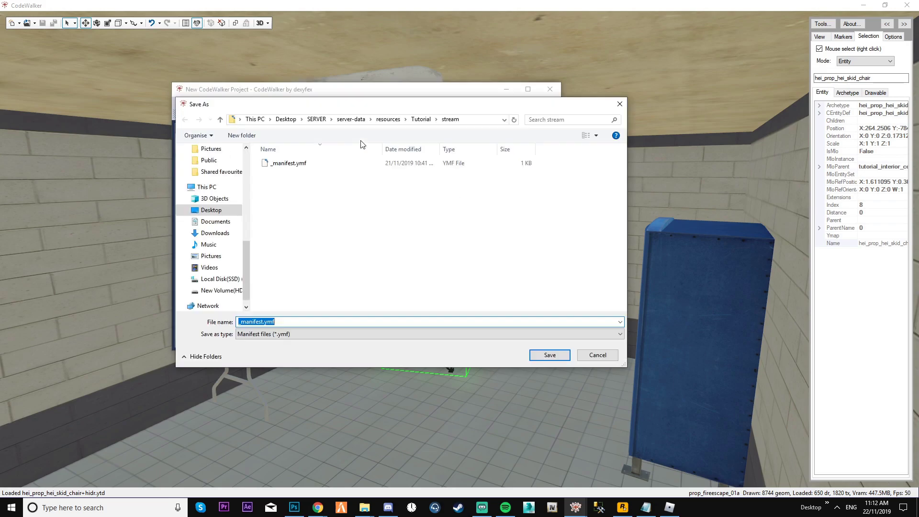
{"action": "left_click", "coordinate": [325, 163]}
{"action": "left_click", "coordinate": [548, 356]}
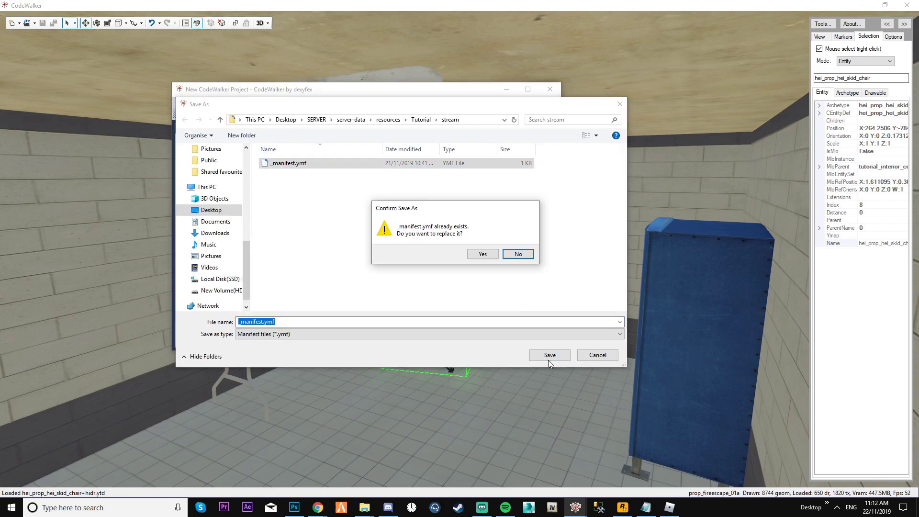
{"action": "left_click", "coordinate": [481, 254]}
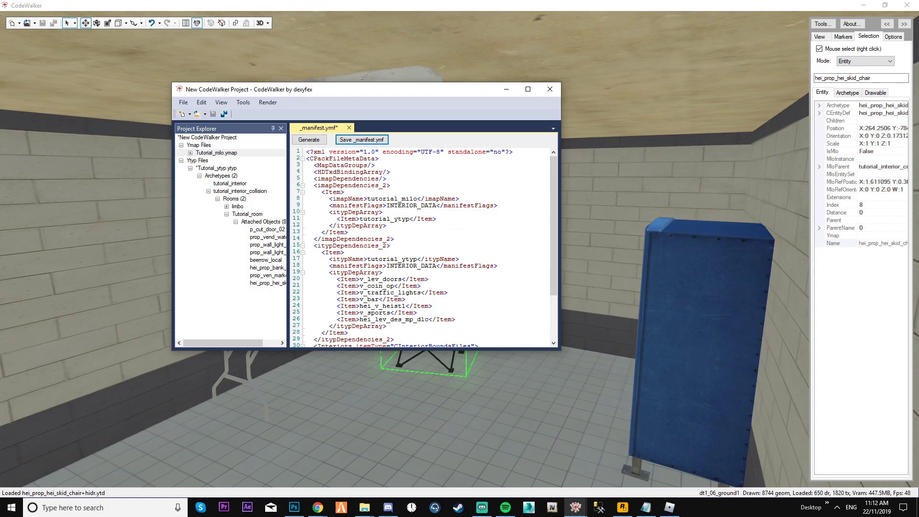
- Examine the ytyp dependency items listed in the generated manifest, from v_lev_doors to hei_lev_des_mp_dlc
{"action": "key", "text": "alt+Tab"}
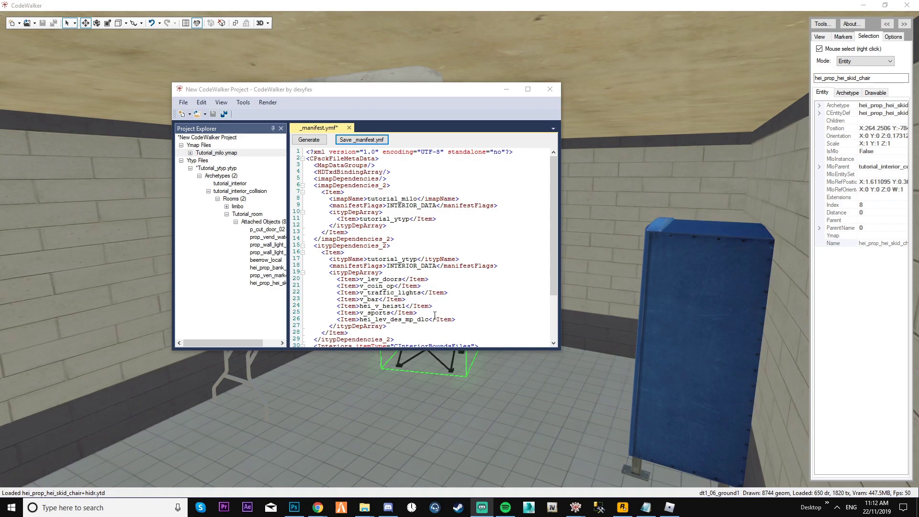
{"action": "left_click_drag", "start_coordinate": [455, 319], "coordinate": [304, 280]}
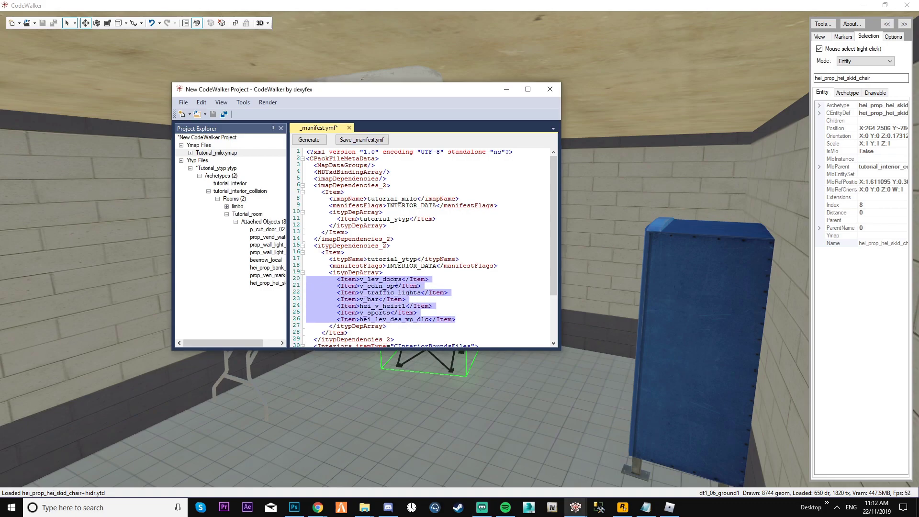
{"action": "left_click", "coordinate": [461, 315]}
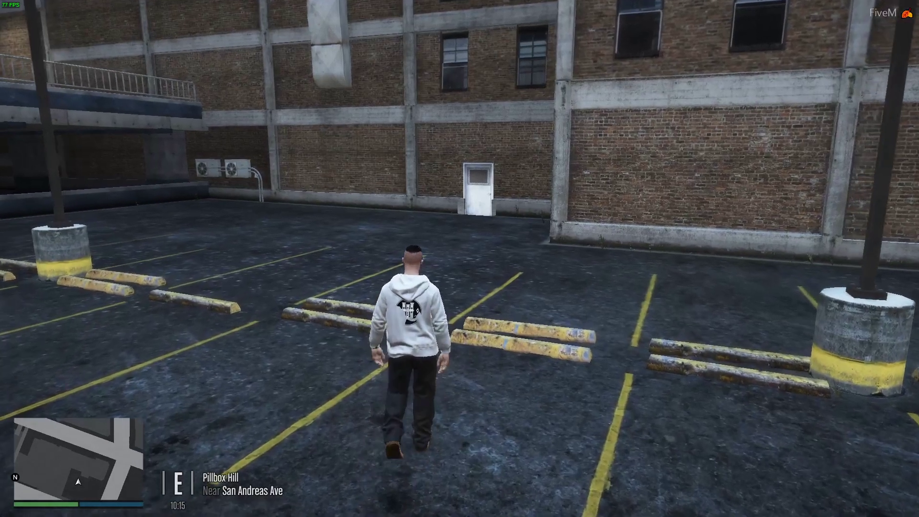
{"action": "key", "text": "w"}
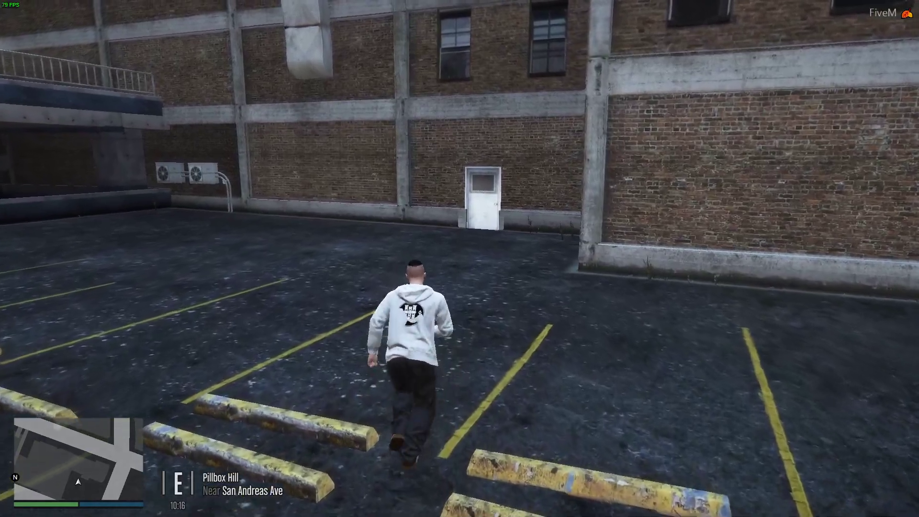
{"action": "key", "text": "w"}
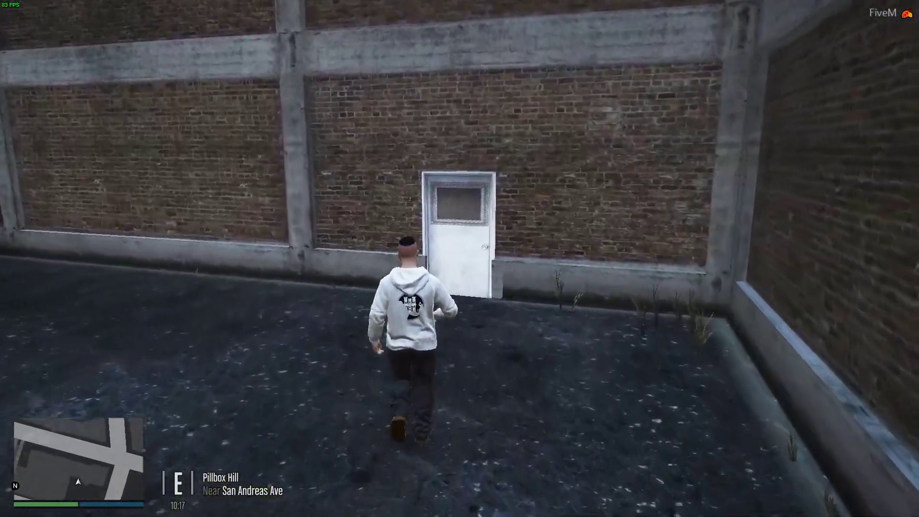